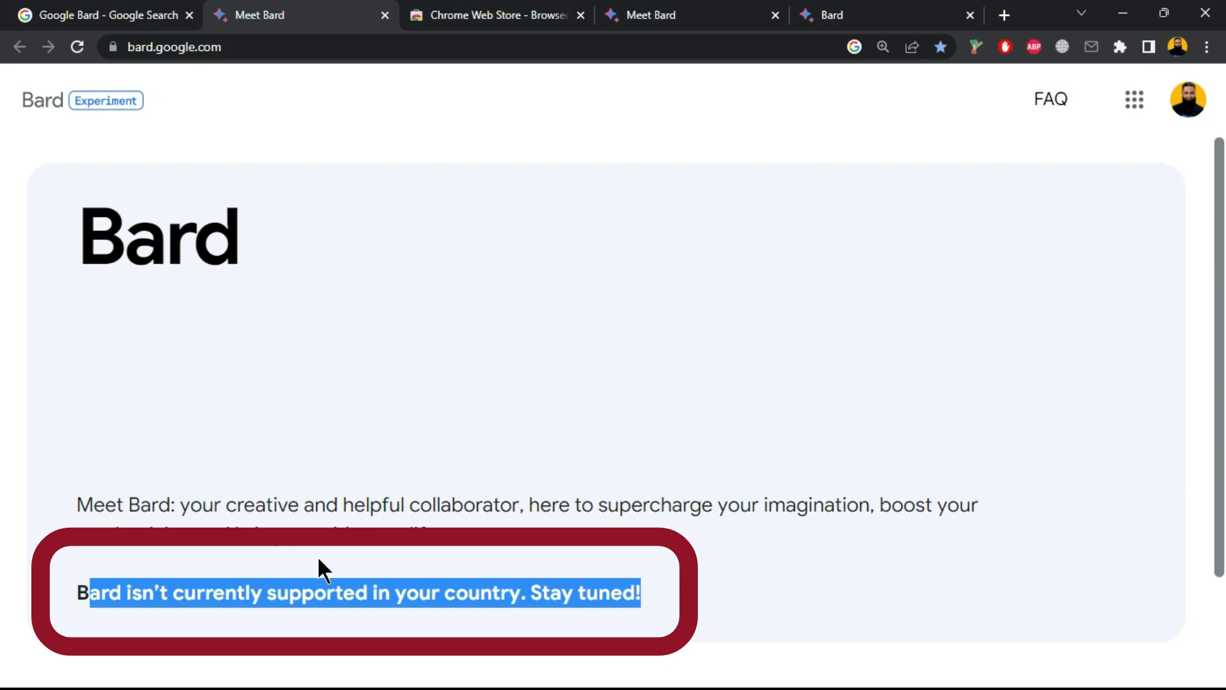
Check the "Google Bard" search query and highlight the country availability notice on the Bard page
{"action": "left_click", "coordinate": [135, 15]}
{"action": "left_click_drag", "start_coordinate": [515, 147], "coordinate": [334, 131]}
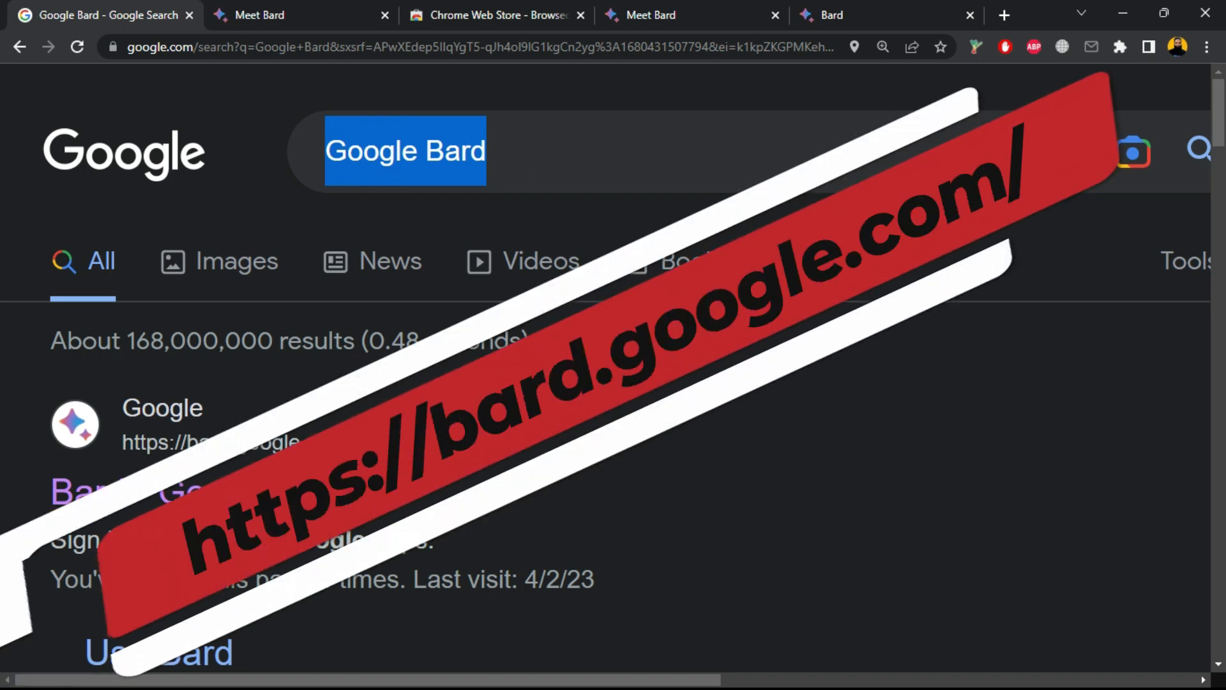
{"action": "key", "text": "ctrl+Tab"}
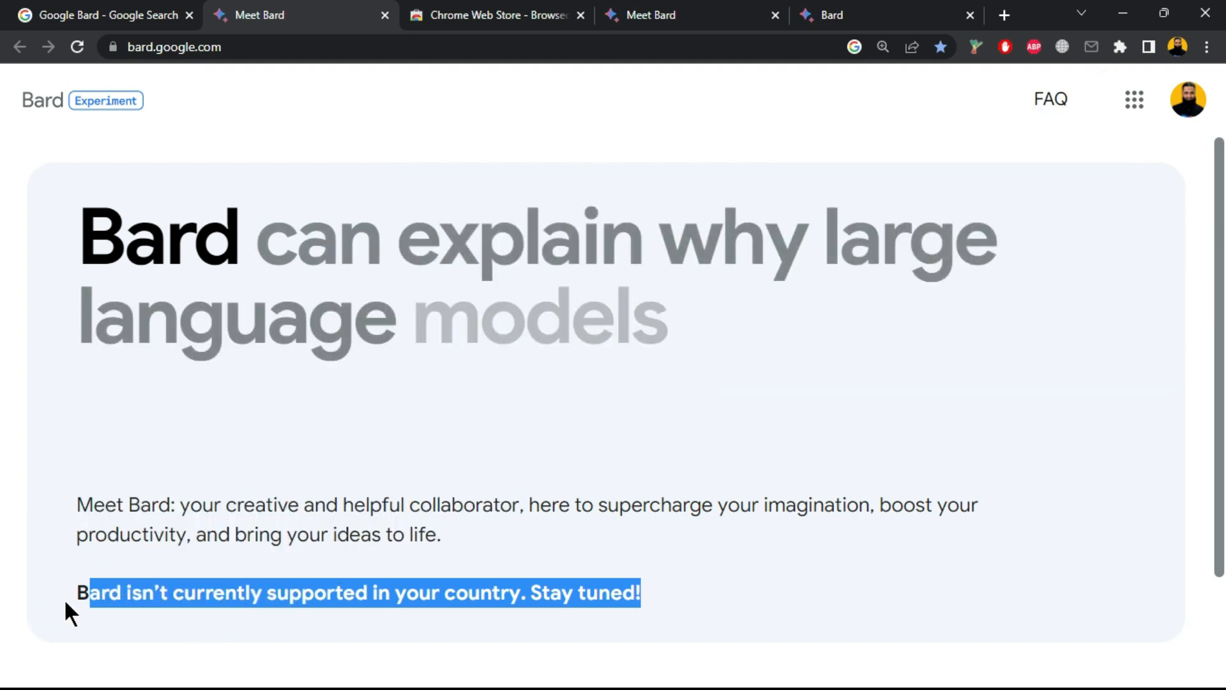
{"action": "left_click_drag", "start_coordinate": [66, 592], "coordinate": [649, 589]}
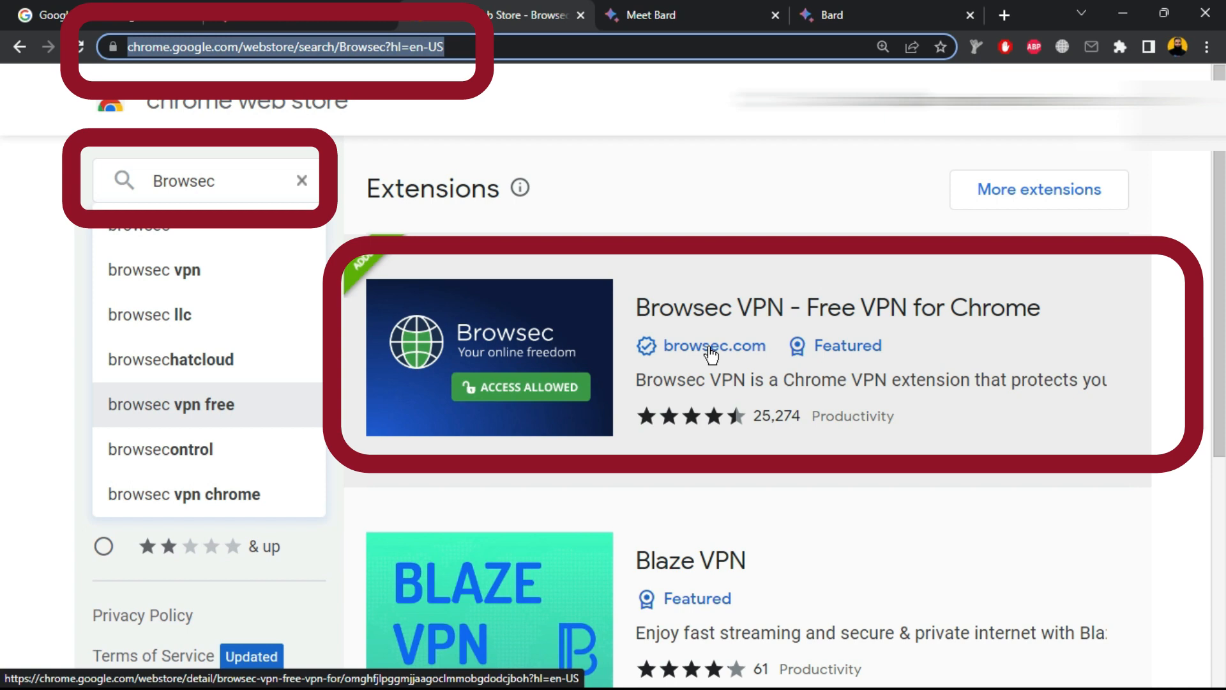
Start the Browsec VPN extension with the United States location and look over its list of server locations
{"action": "left_click", "coordinate": [685, 23]}
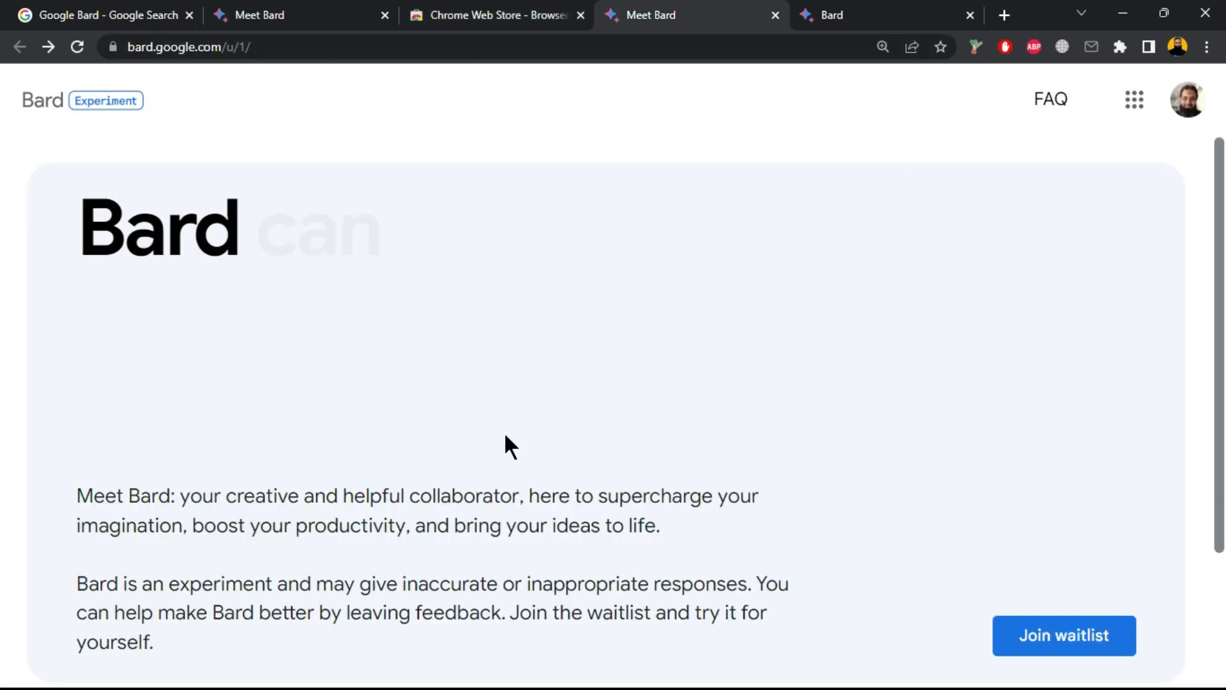
{"action": "left_click", "coordinate": [514, 15]}
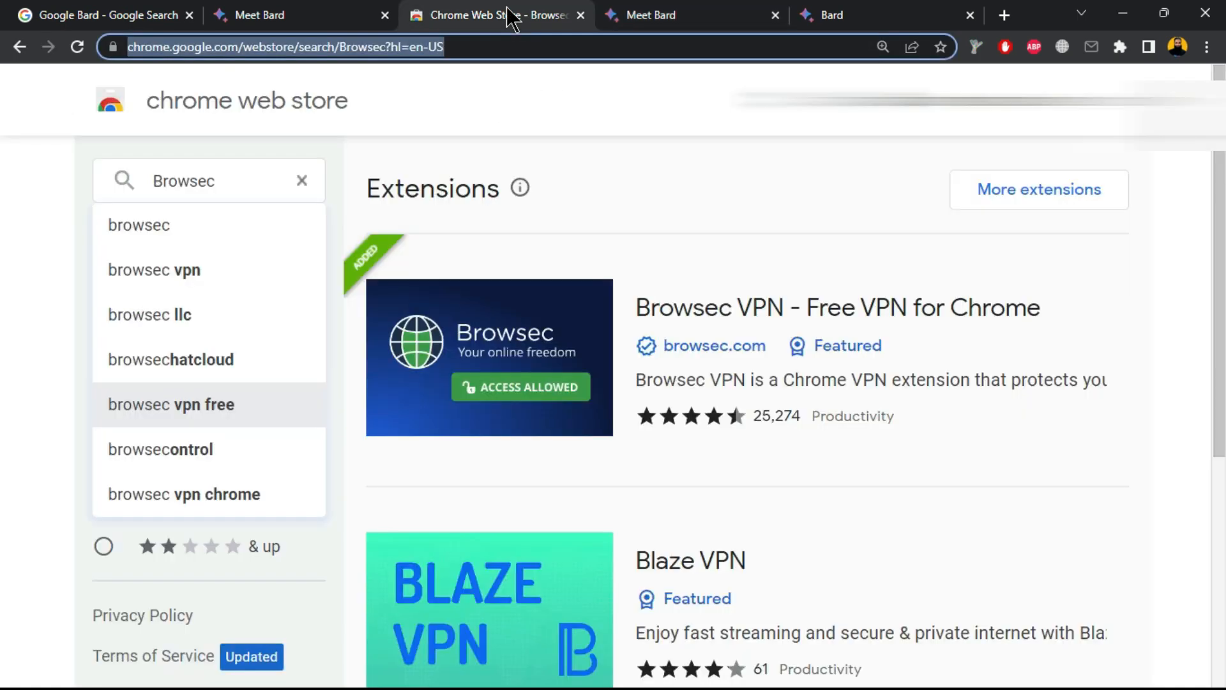
{"action": "left_click", "coordinate": [1066, 48]}
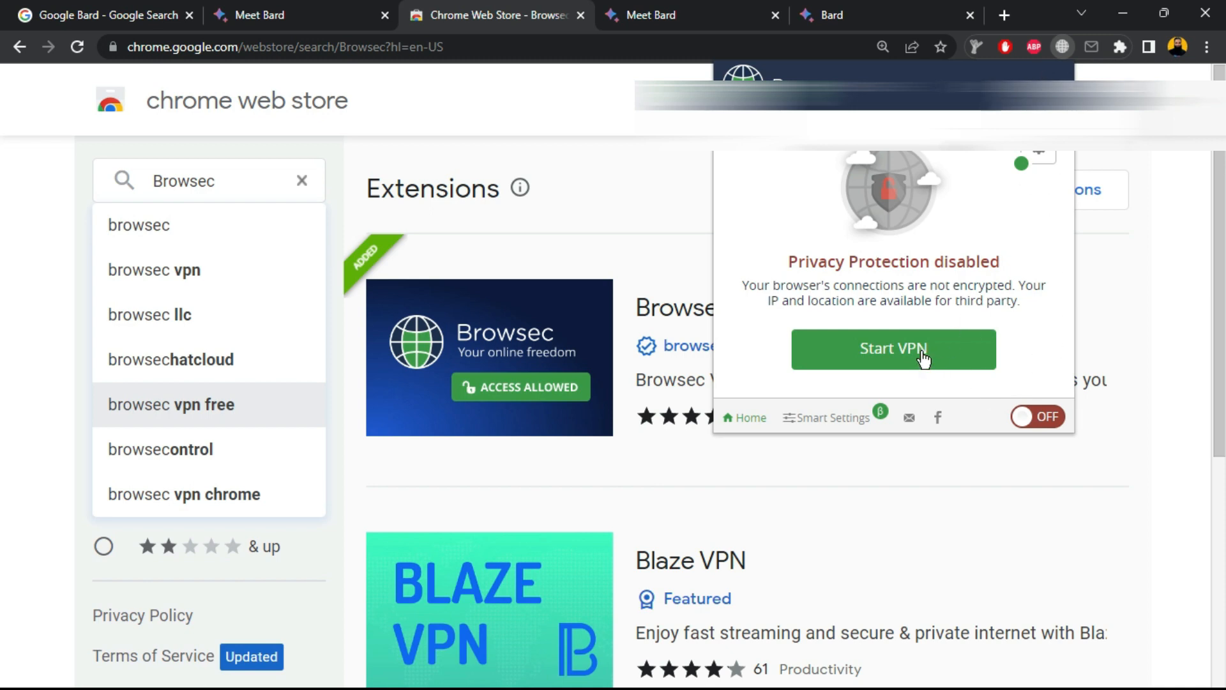
{"action": "left_click", "coordinate": [923, 353]}
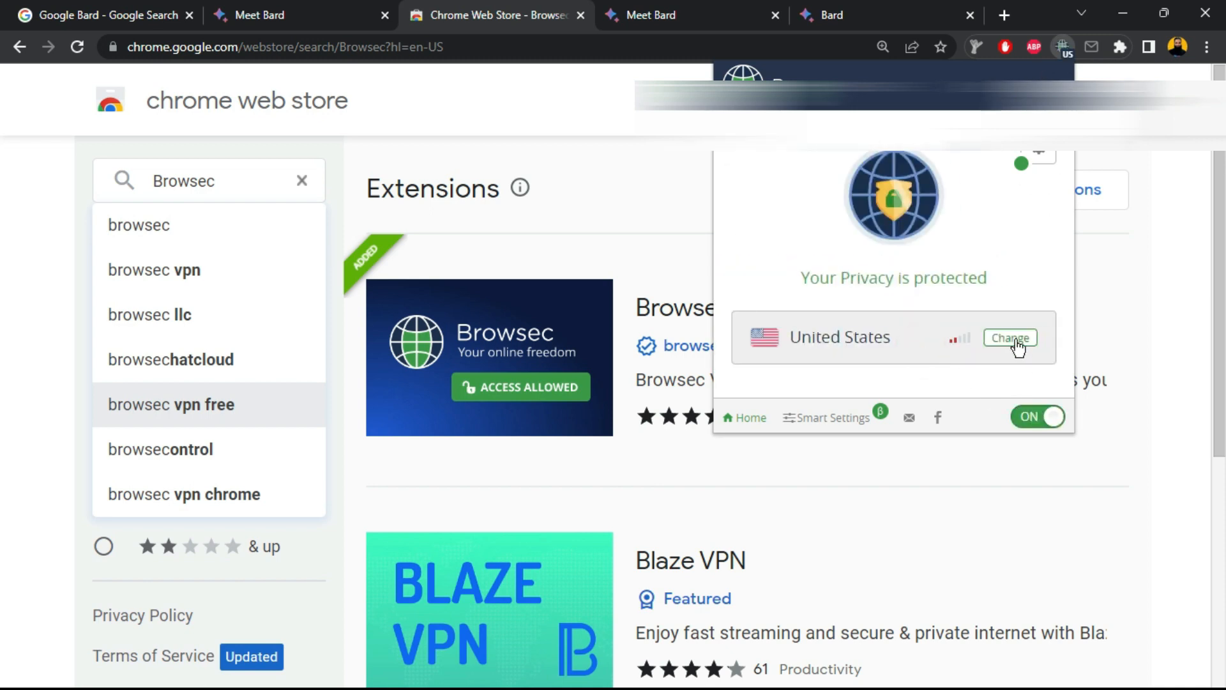
{"action": "left_click", "coordinate": [1016, 343]}
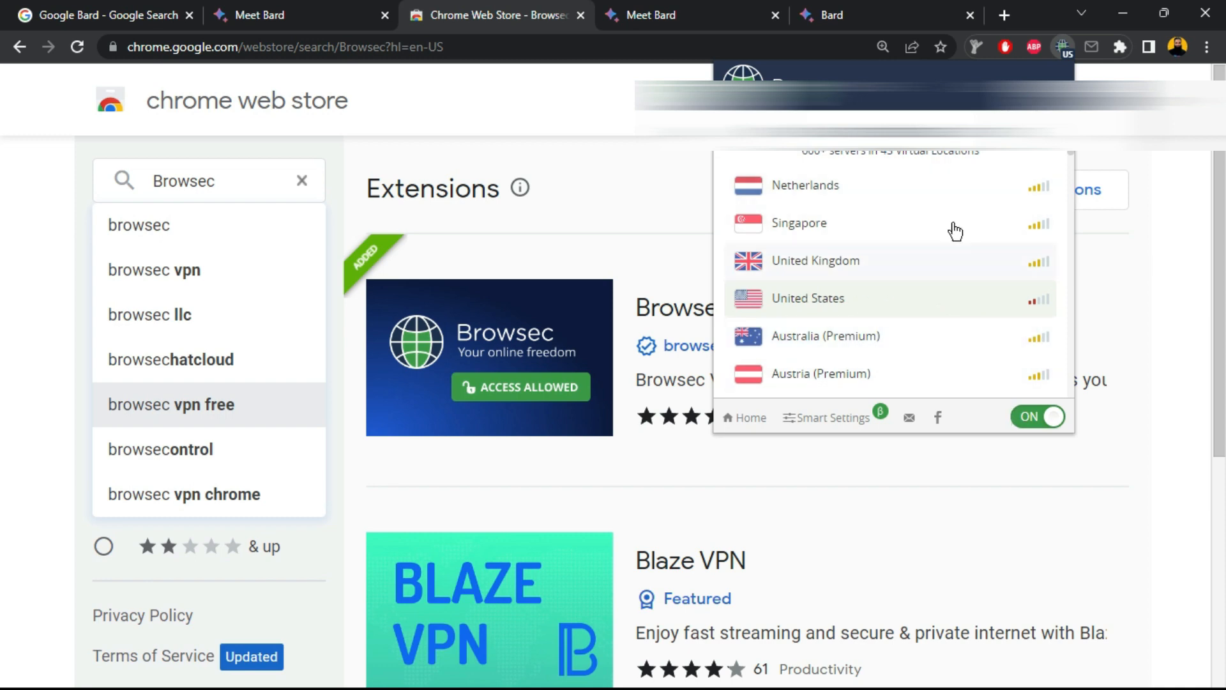
{"action": "left_click", "coordinate": [1040, 417]}
{"action": "left_click", "coordinate": [1040, 416]}
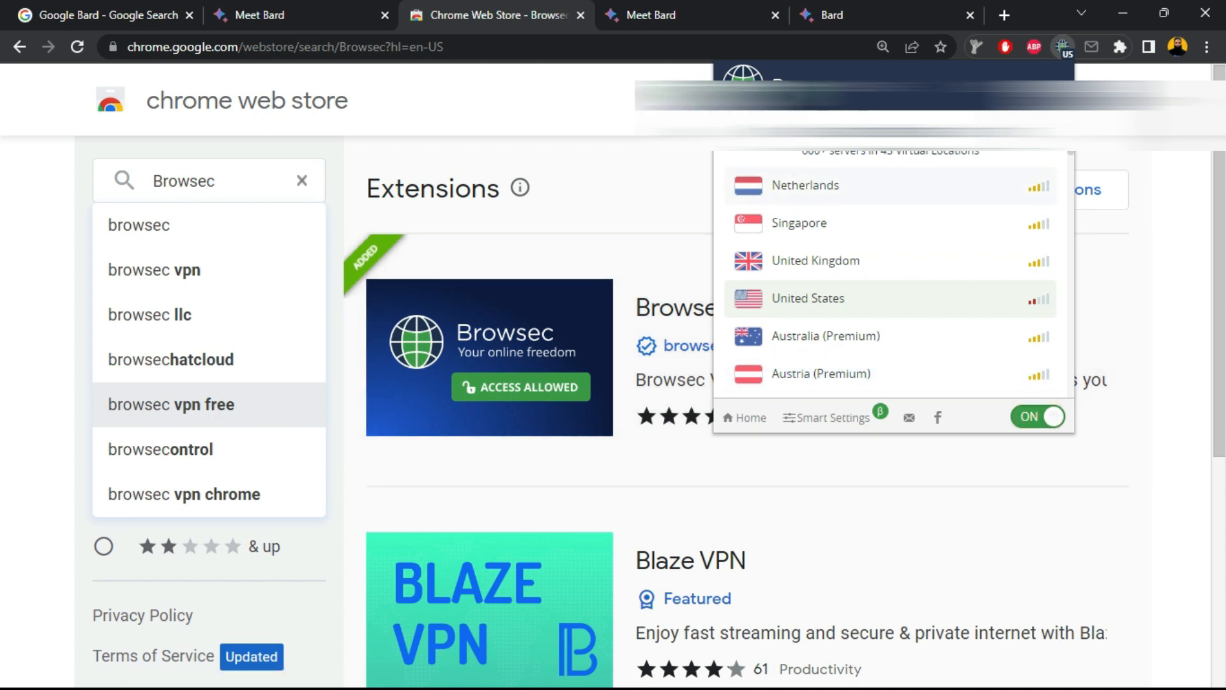
{"action": "left_click", "coordinate": [690, 76]}
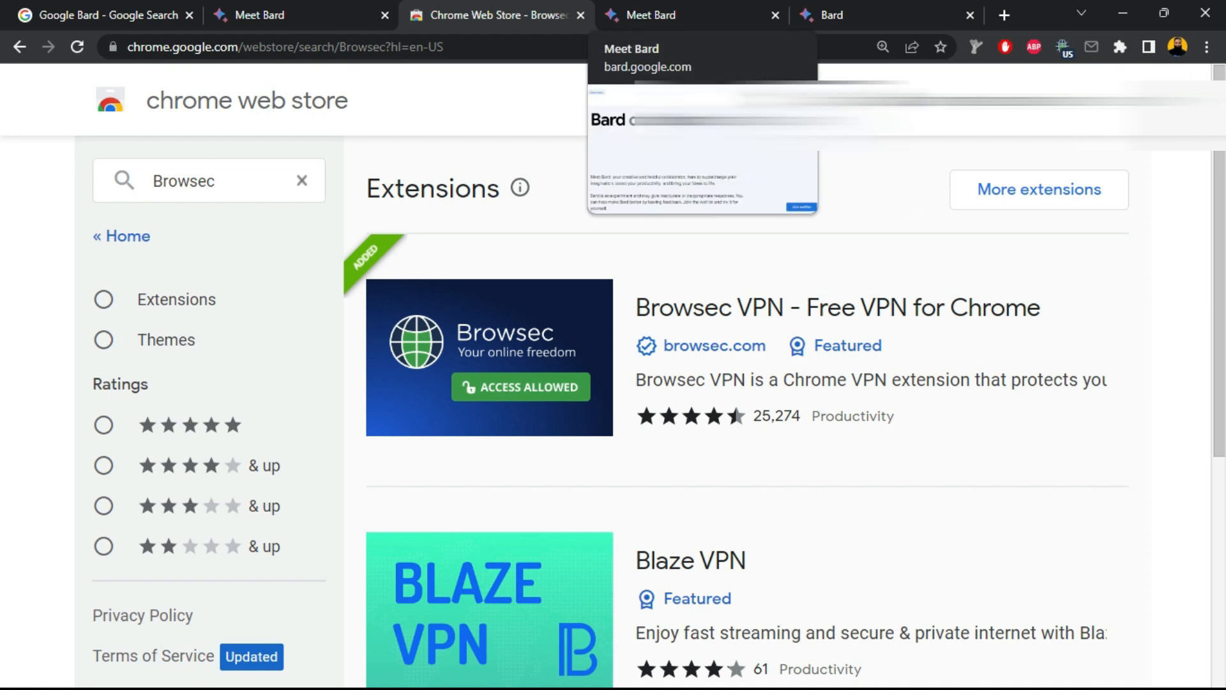
Compare the two Meet Bard pages and highlight the country support notice on the first one
{"action": "left_click", "coordinate": [651, 14]}
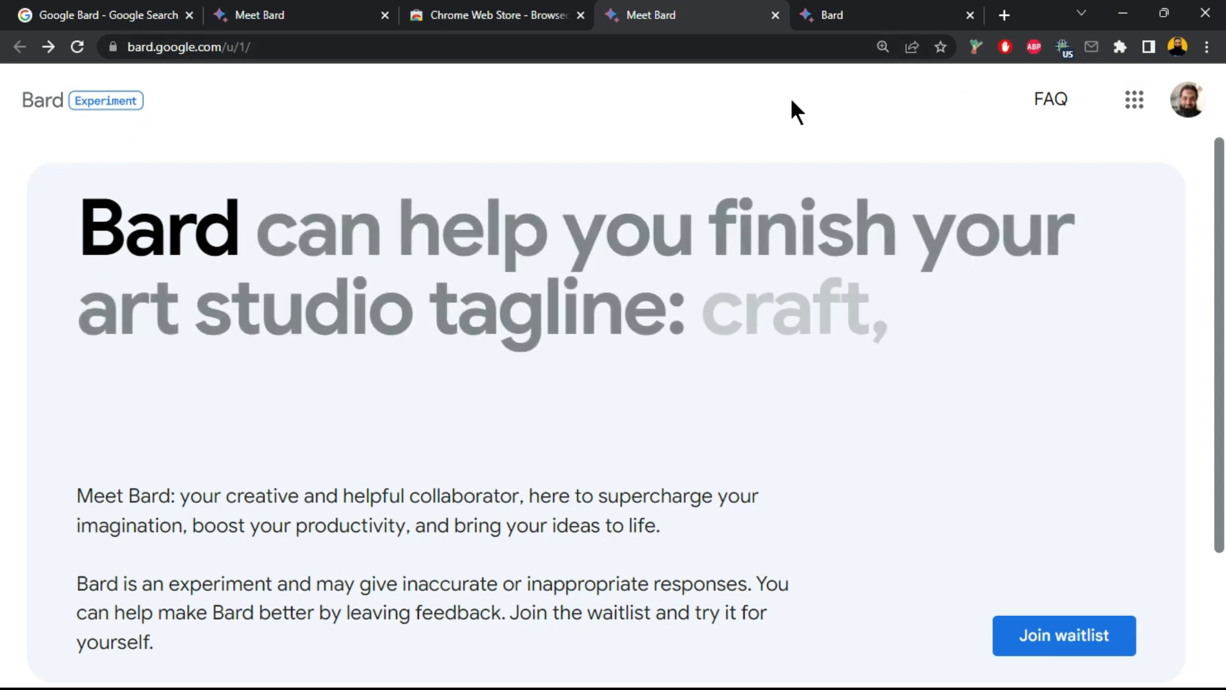
{"action": "left_click", "coordinate": [285, 18]}
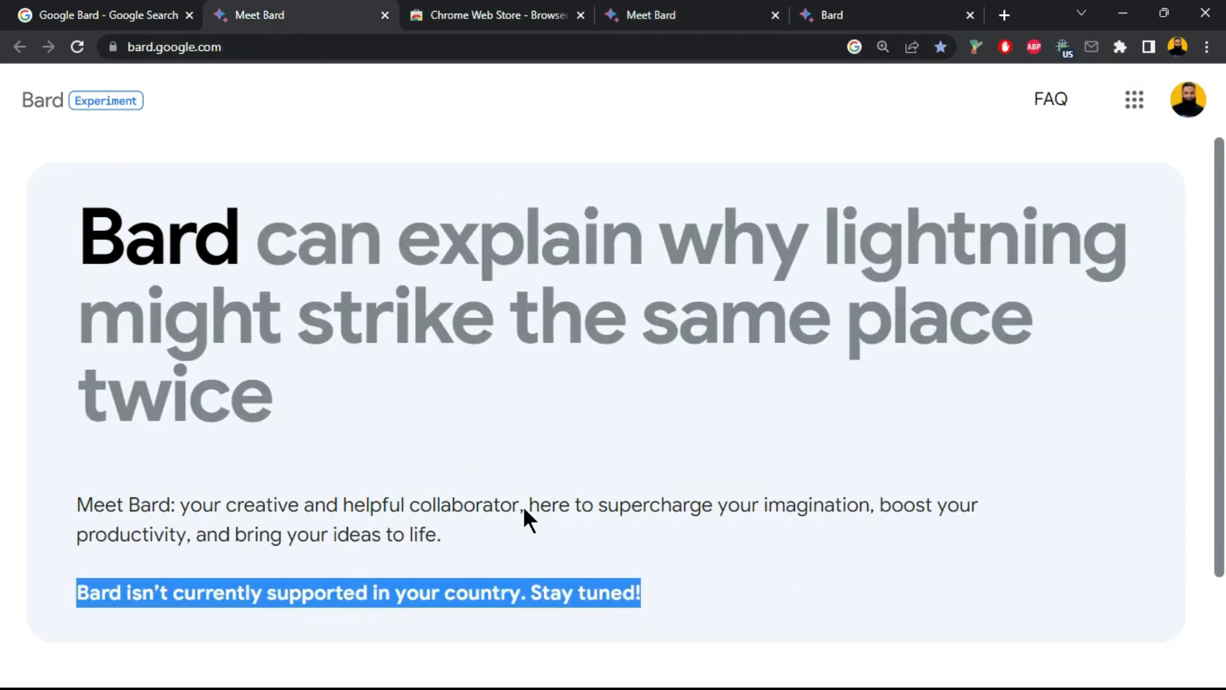
{"action": "left_click_drag", "start_coordinate": [125, 591], "coordinate": [455, 594]}
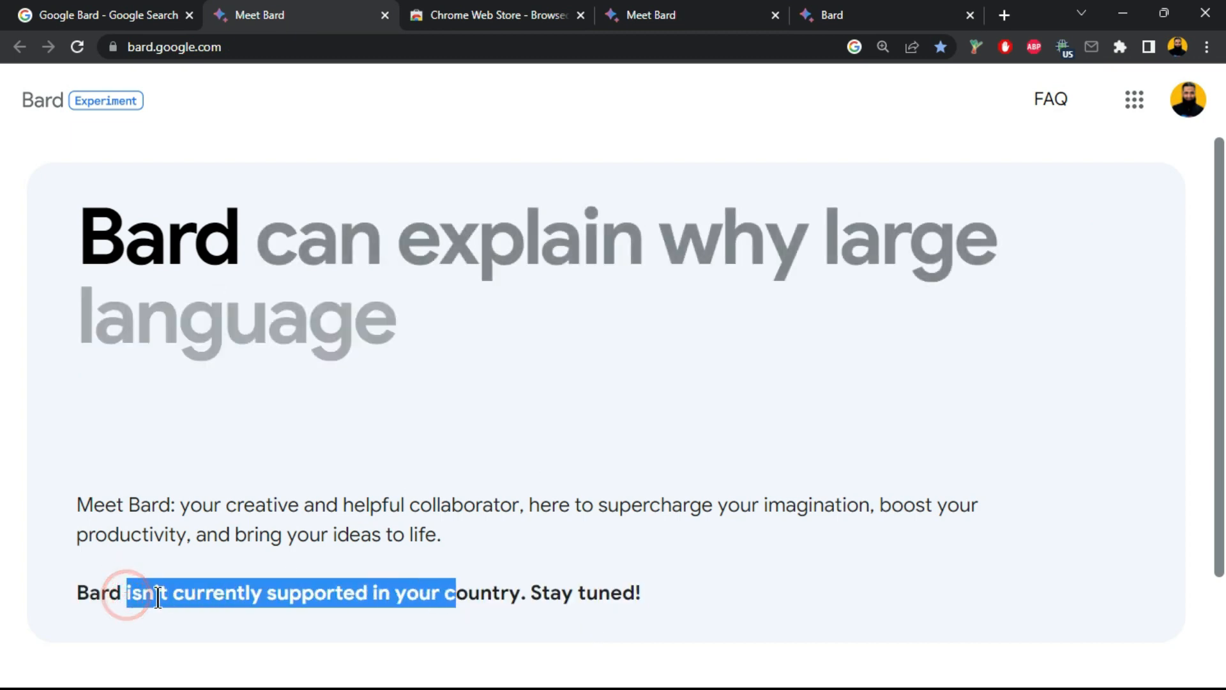
{"action": "left_click_drag", "start_coordinate": [313, 606], "coordinate": [598, 594]}
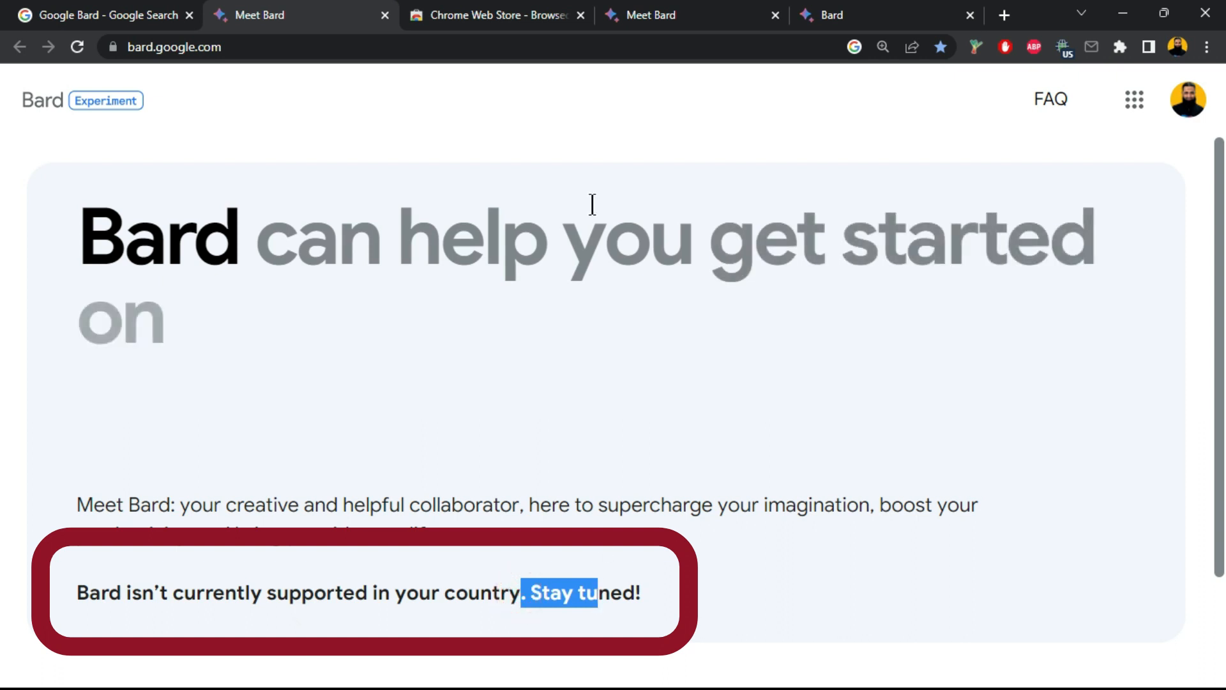
Join the Bard waitlist from the second account's page, opting in to receive email updates about Bard
{"action": "left_click", "coordinate": [665, 15]}
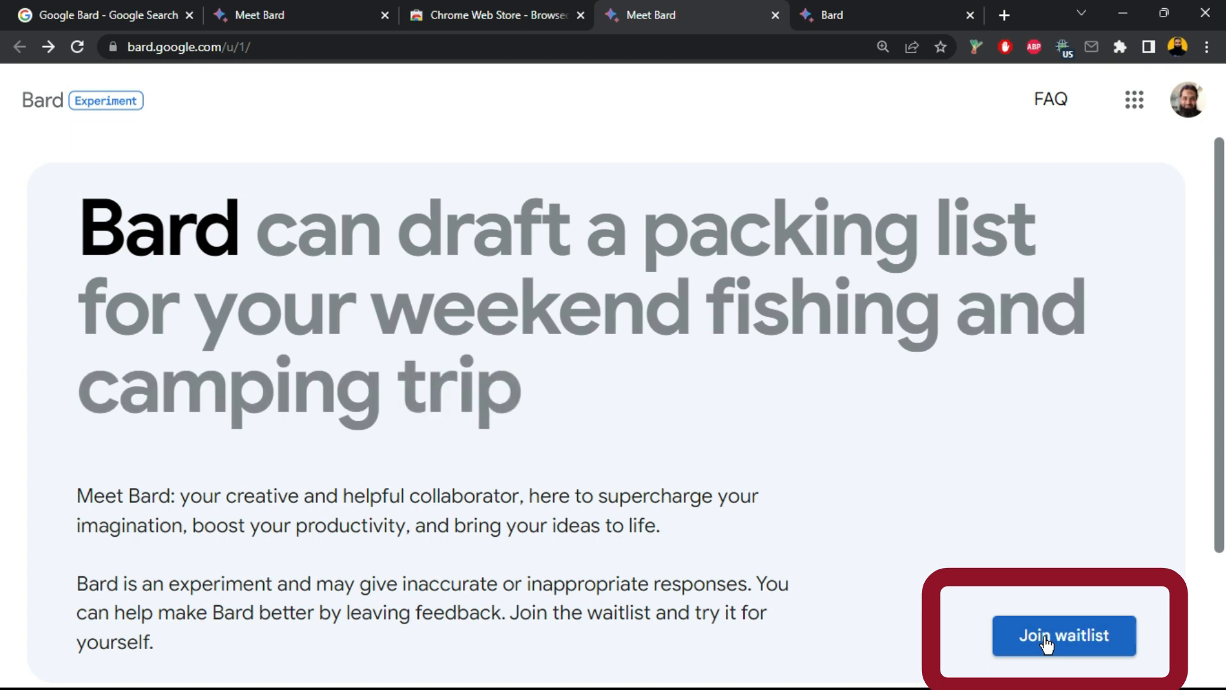
{"action": "left_click", "coordinate": [1048, 639]}
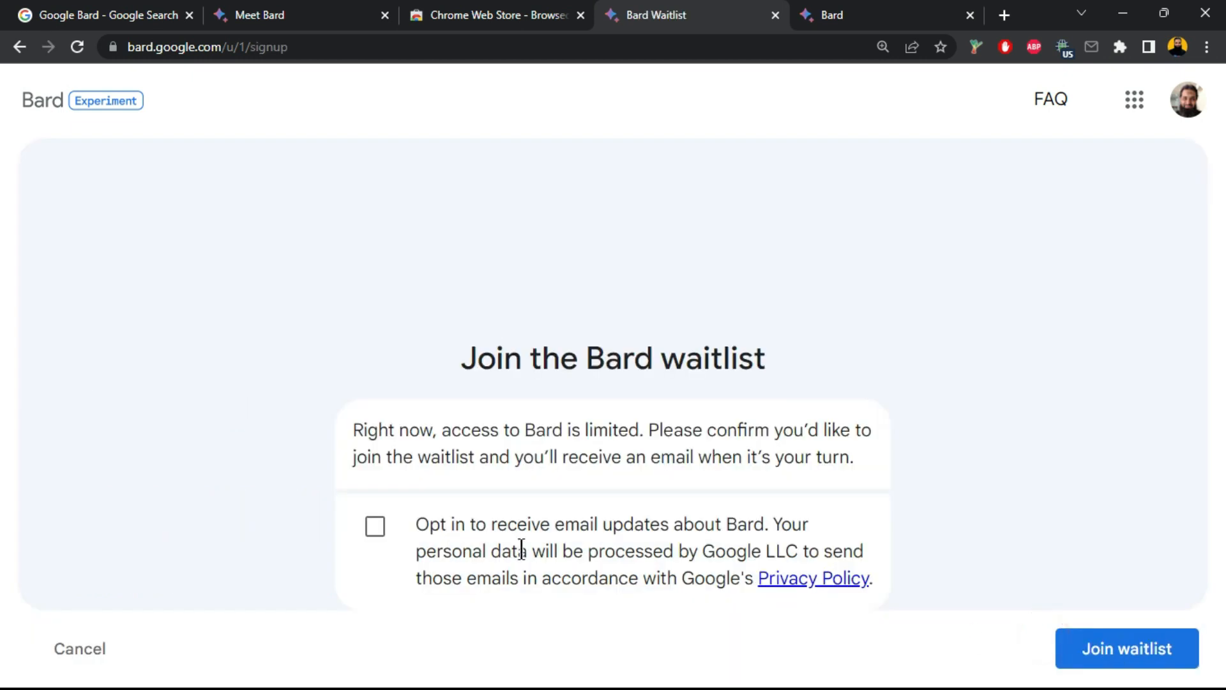
{"action": "left_click", "coordinate": [375, 526]}
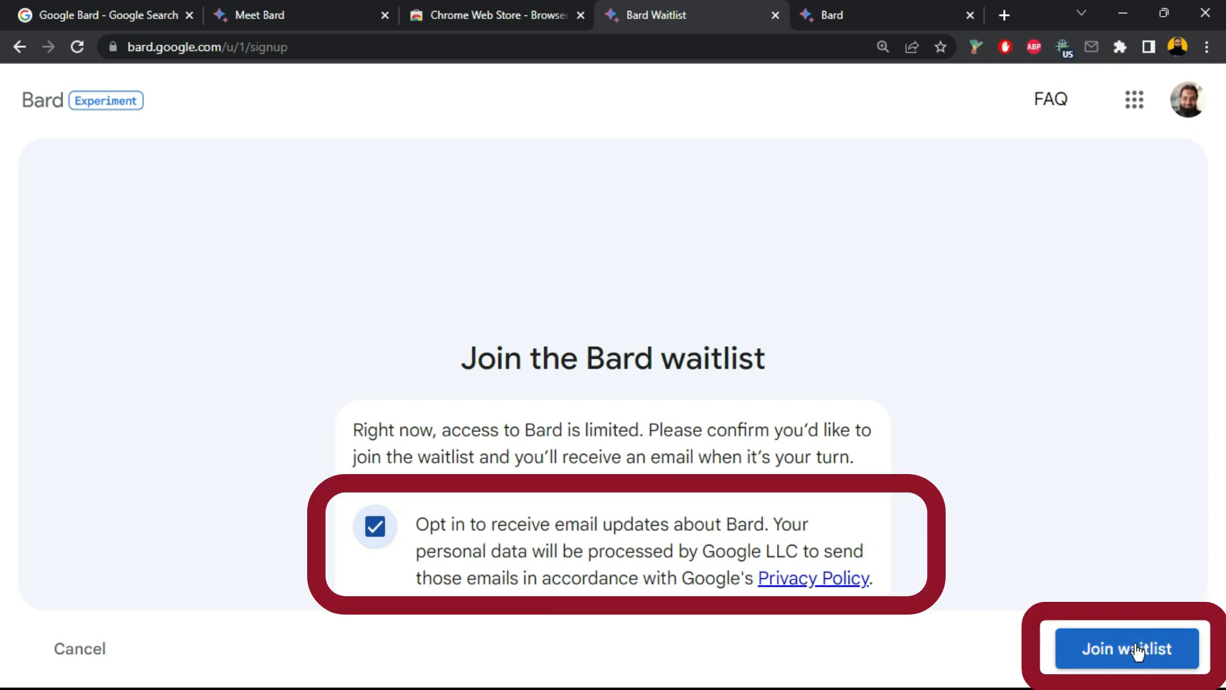
{"action": "left_click", "coordinate": [1105, 647]}
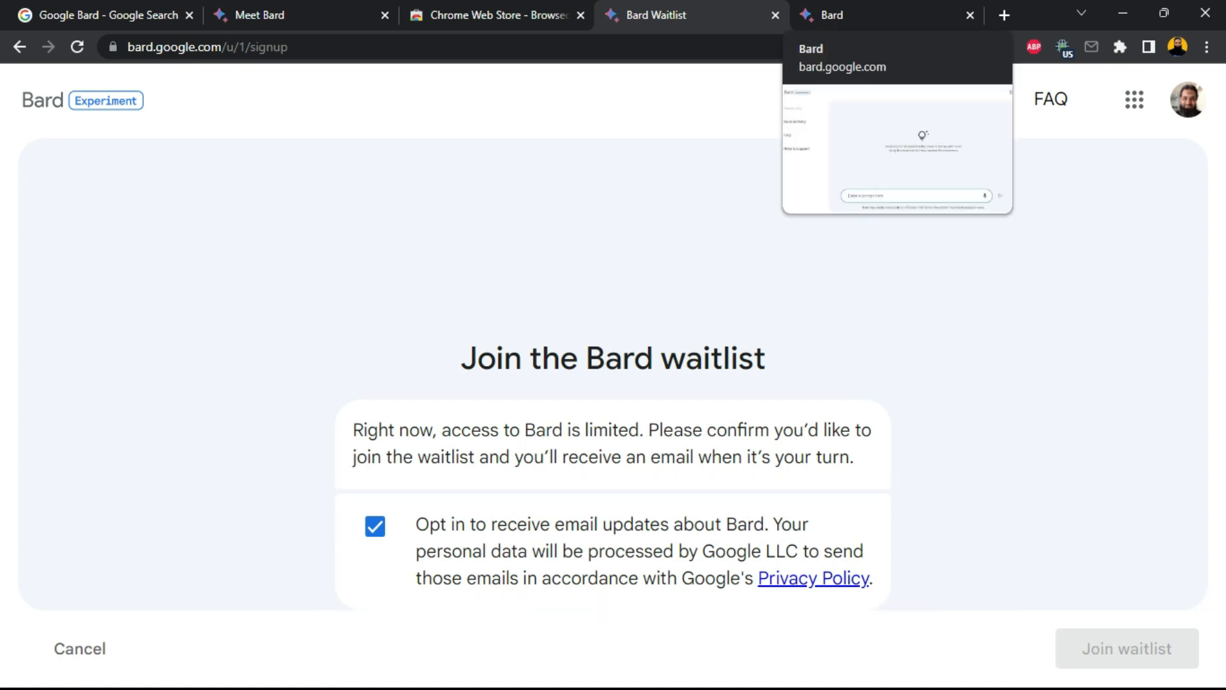
Submit the prompt "Difference between Google Bard and ChatGPT" in the Bard chat
{"action": "left_click", "coordinate": [882, 15]}
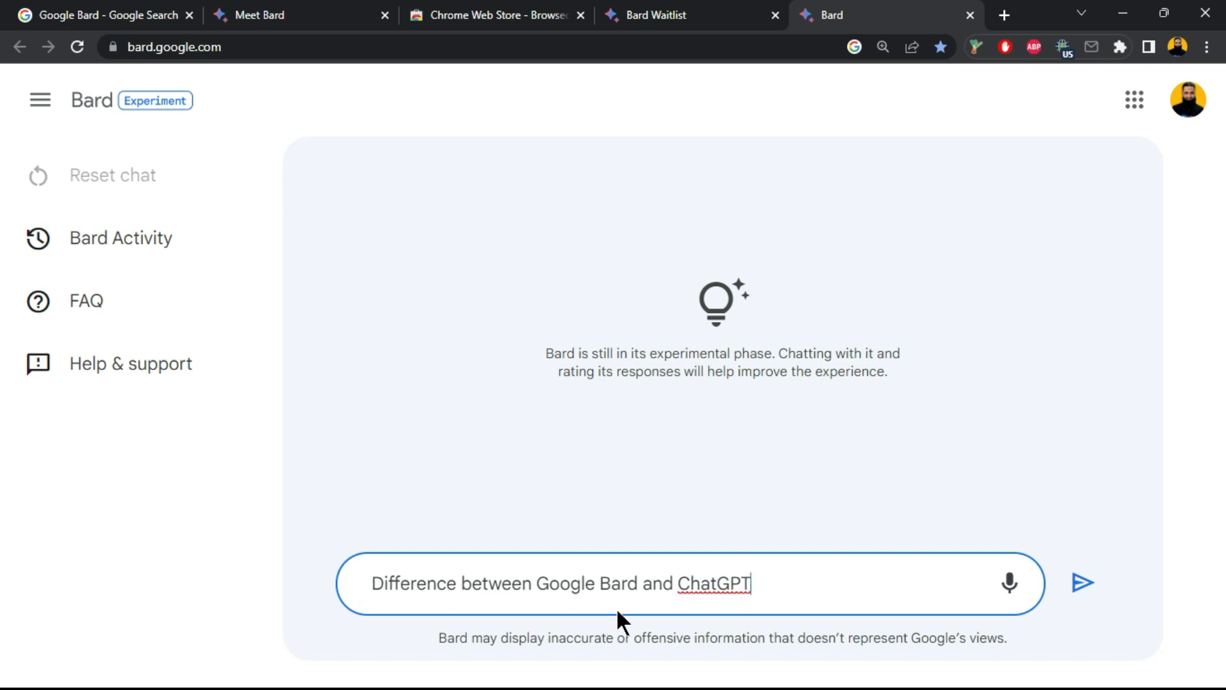
{"action": "left_click", "coordinate": [1082, 582]}
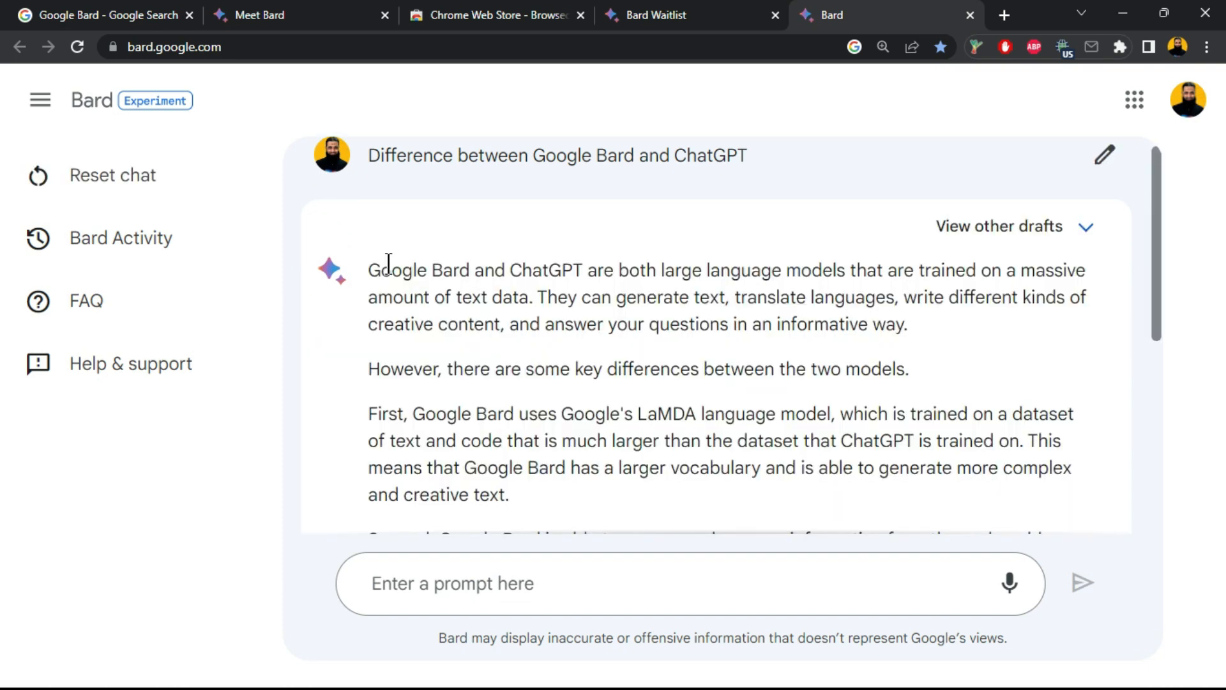
Read through Bard's answer on how it differs from ChatGPT, highlighting key phrases down to the feedback options
{"action": "left_click_drag", "start_coordinate": [374, 264], "coordinate": [837, 378]}
{"action": "left_click", "coordinate": [454, 269]}
{"action": "left_click_drag", "start_coordinate": [536, 298], "coordinate": [1002, 304]}
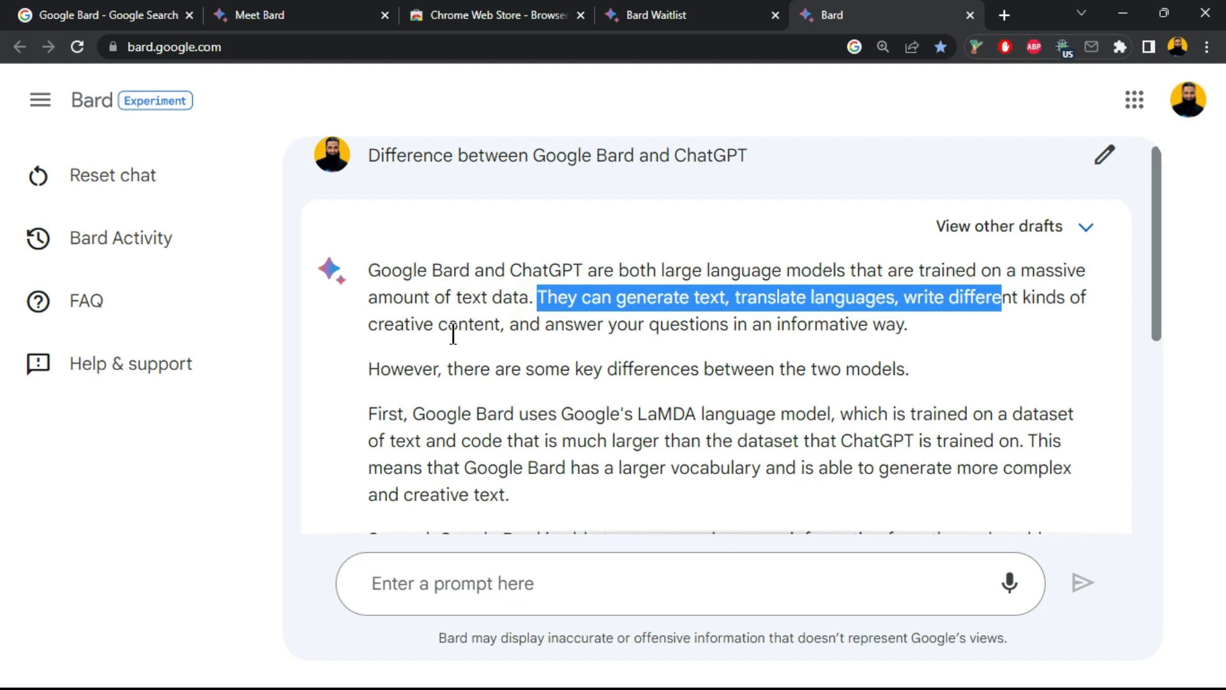
{"action": "left_click", "coordinate": [373, 412]}
{"action": "left_click_drag", "start_coordinate": [405, 414], "coordinate": [672, 412]}
{"action": "left_click", "coordinate": [695, 429]}
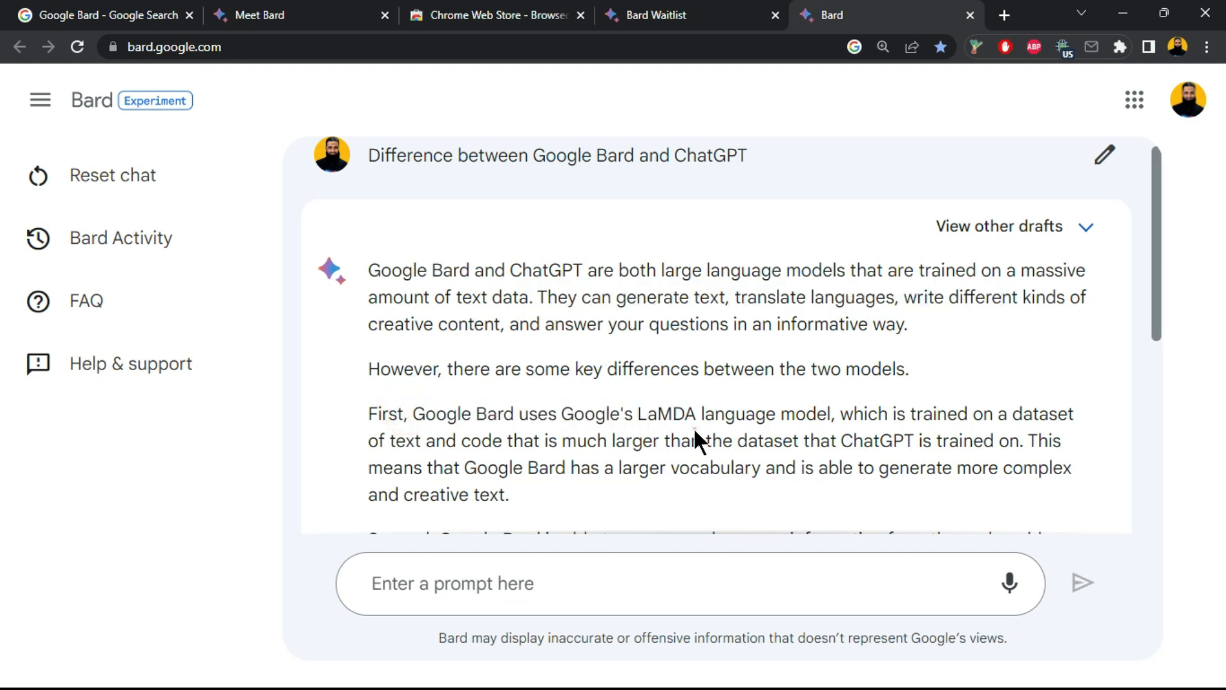
{"action": "left_click_drag", "start_coordinate": [558, 412], "coordinate": [613, 412]}
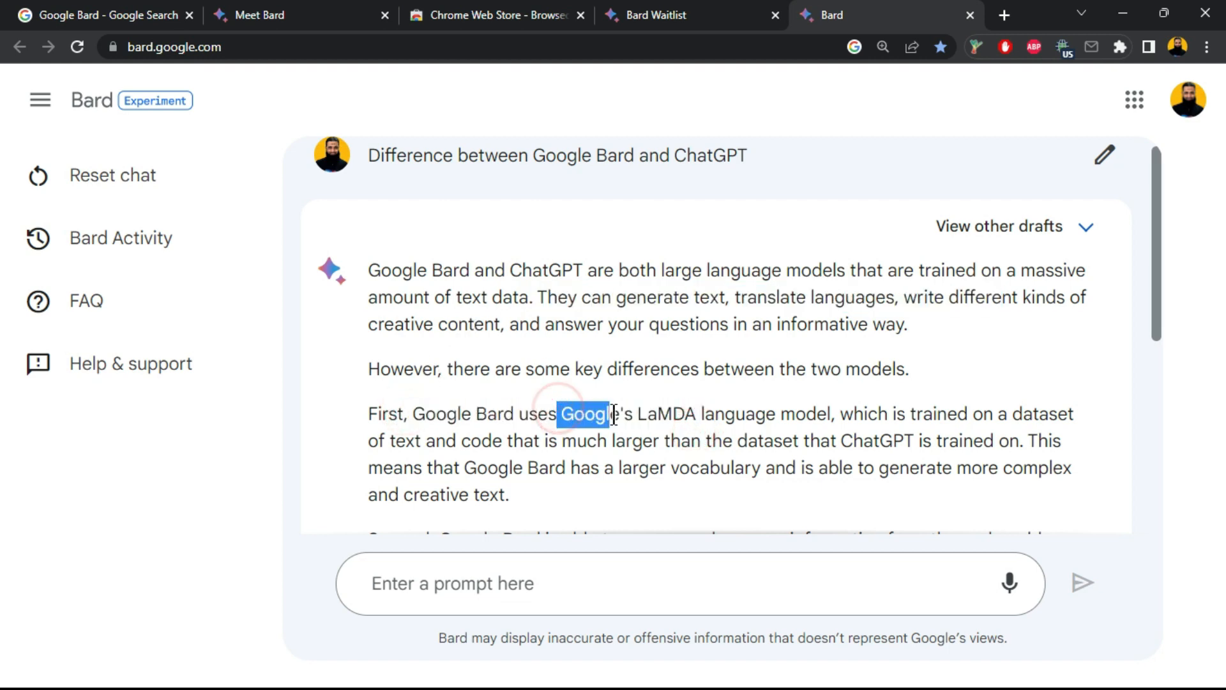
{"action": "left_click", "coordinate": [744, 414]}
{"action": "left_click_drag", "start_coordinate": [744, 413], "coordinate": [845, 412]}
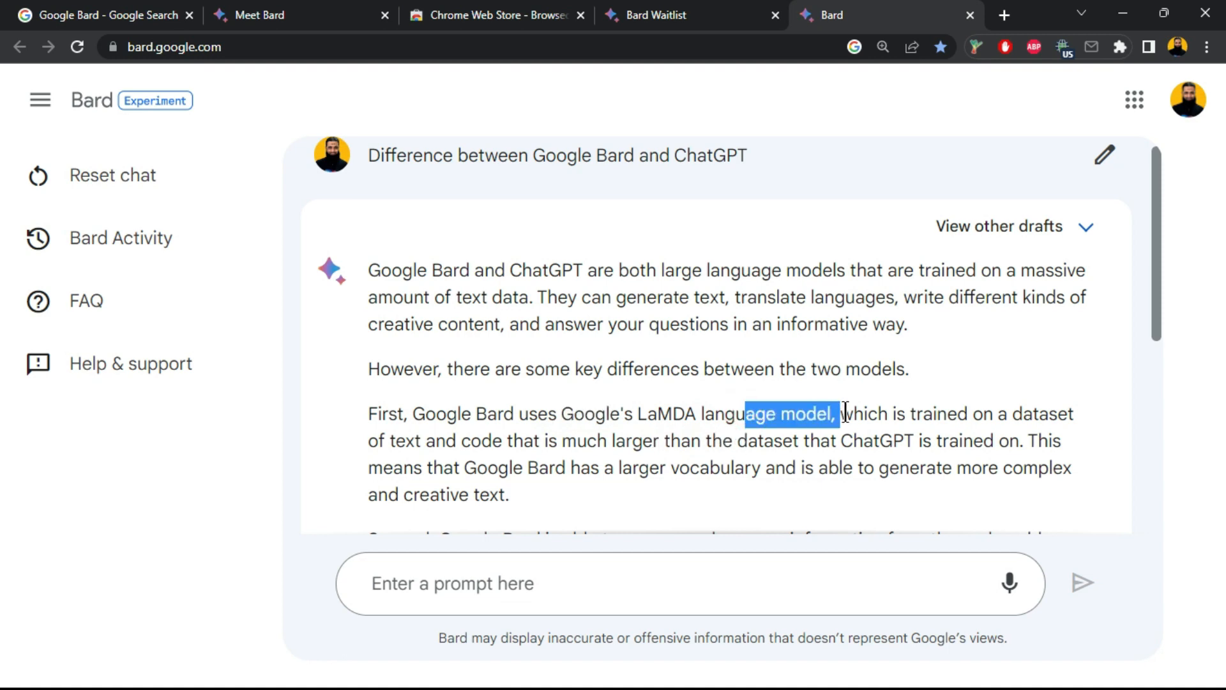
{"action": "scroll", "coordinate": [845, 414], "scroll_direction": "down", "scroll_amount": 2}
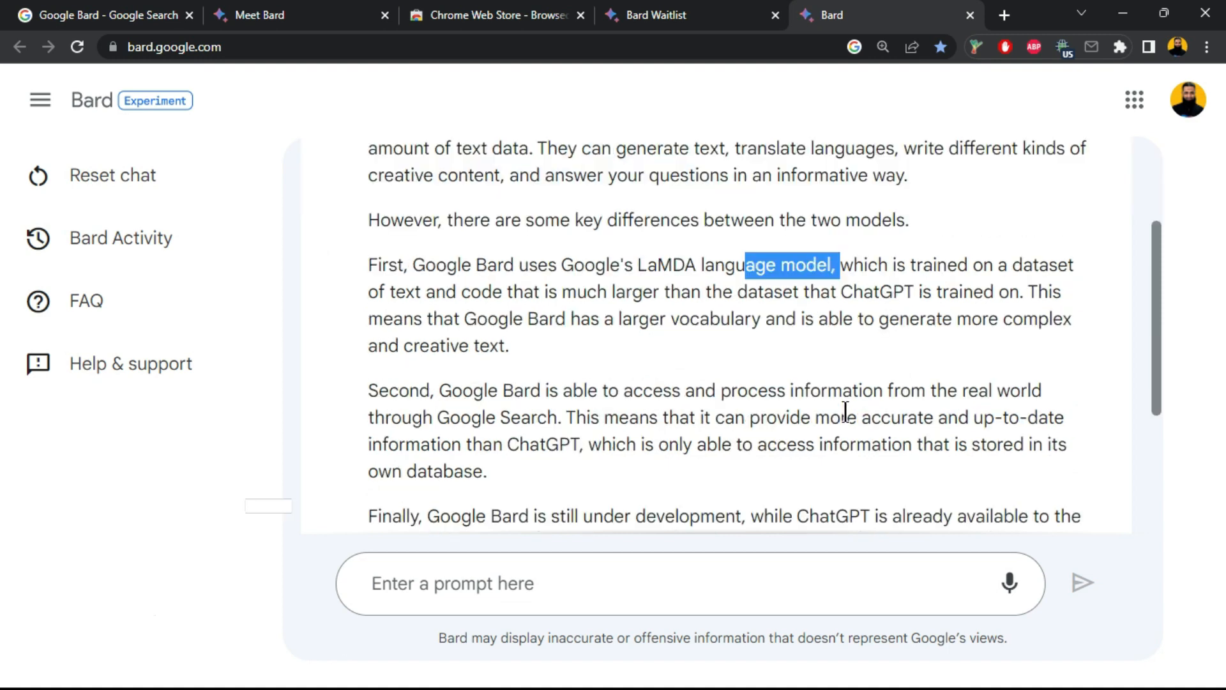
{"action": "left_click", "coordinate": [893, 295]}
{"action": "left_click_drag", "start_coordinate": [893, 295], "coordinate": [1052, 296]}
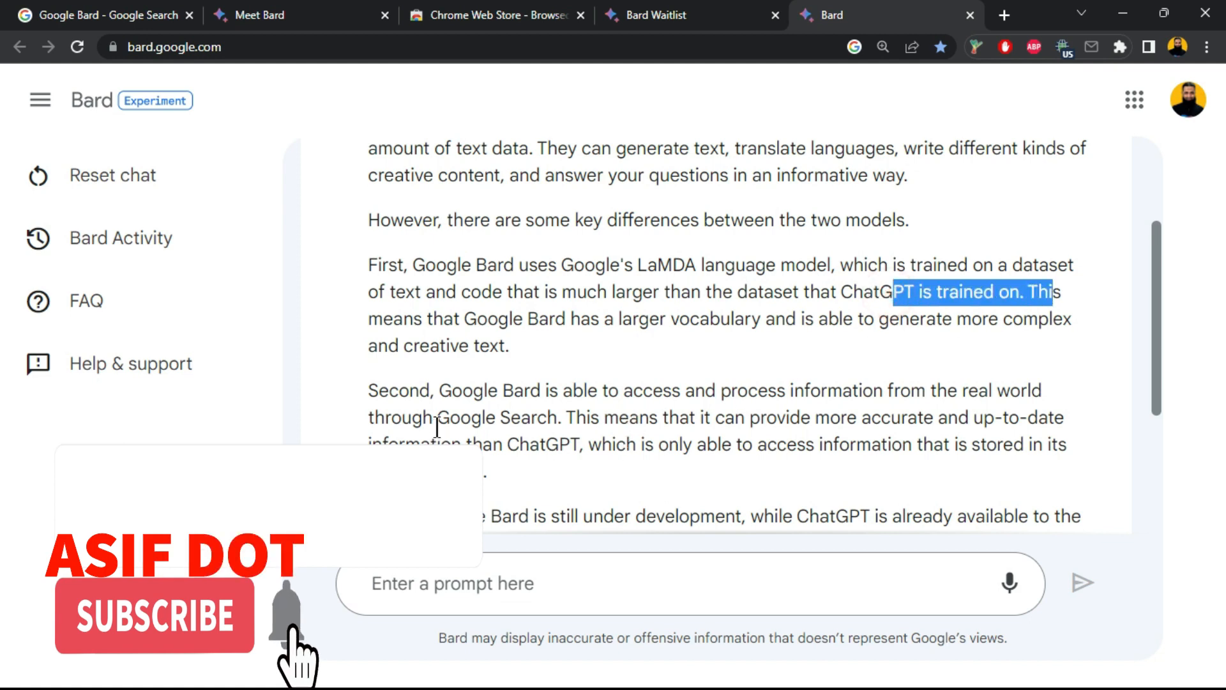
{"action": "left_click_drag", "start_coordinate": [399, 391], "coordinate": [771, 390]}
{"action": "scroll", "coordinate": [771, 390], "scroll_direction": "down", "scroll_amount": 3}
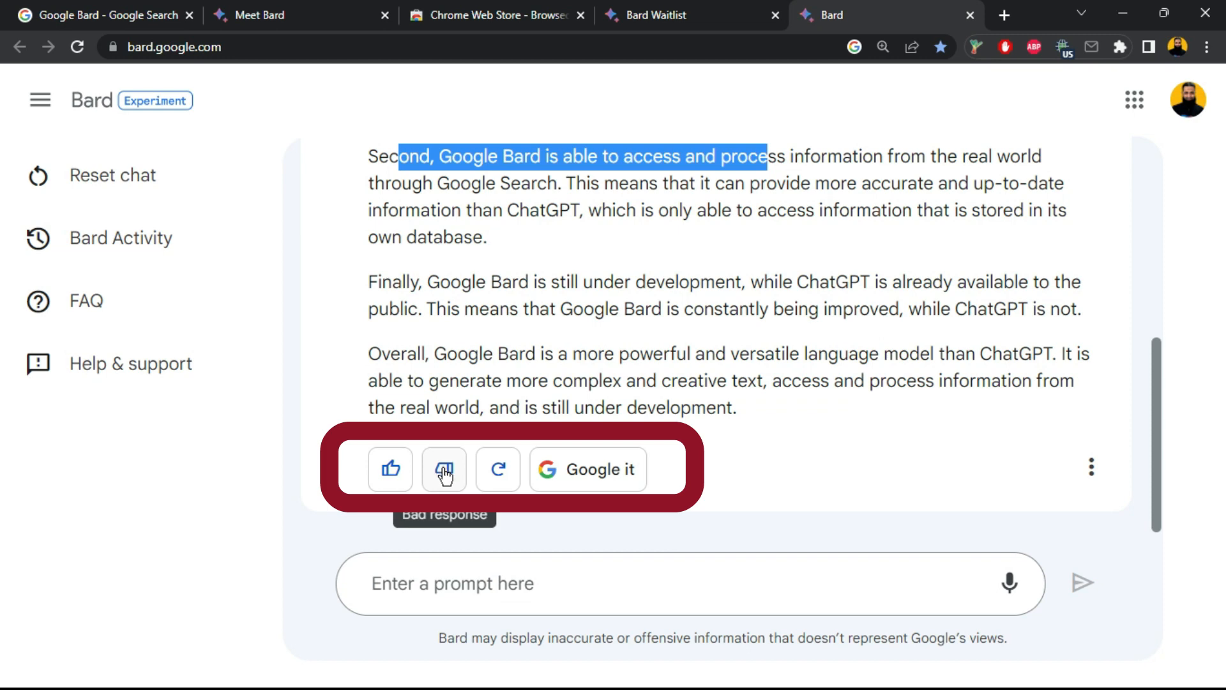
Regenerate Bard's response to the prompt and read the new answer through to its end
{"action": "left_click", "coordinate": [498, 473]}
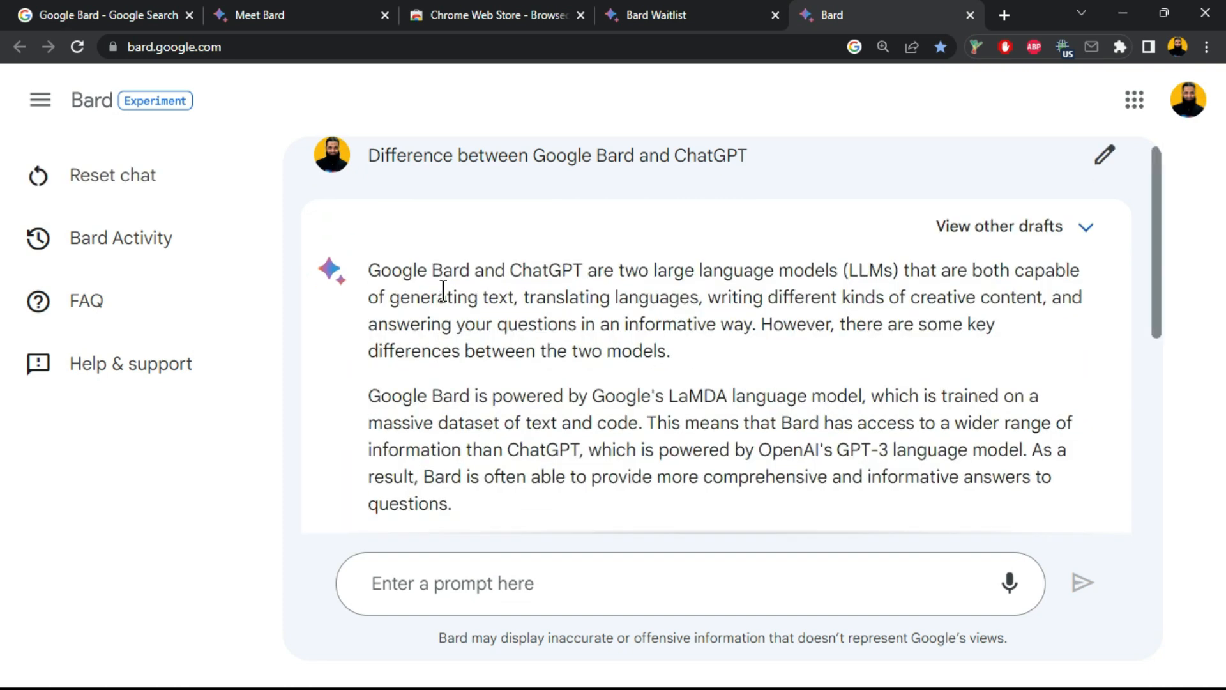
{"action": "left_click_drag", "start_coordinate": [391, 270], "coordinate": [917, 265]}
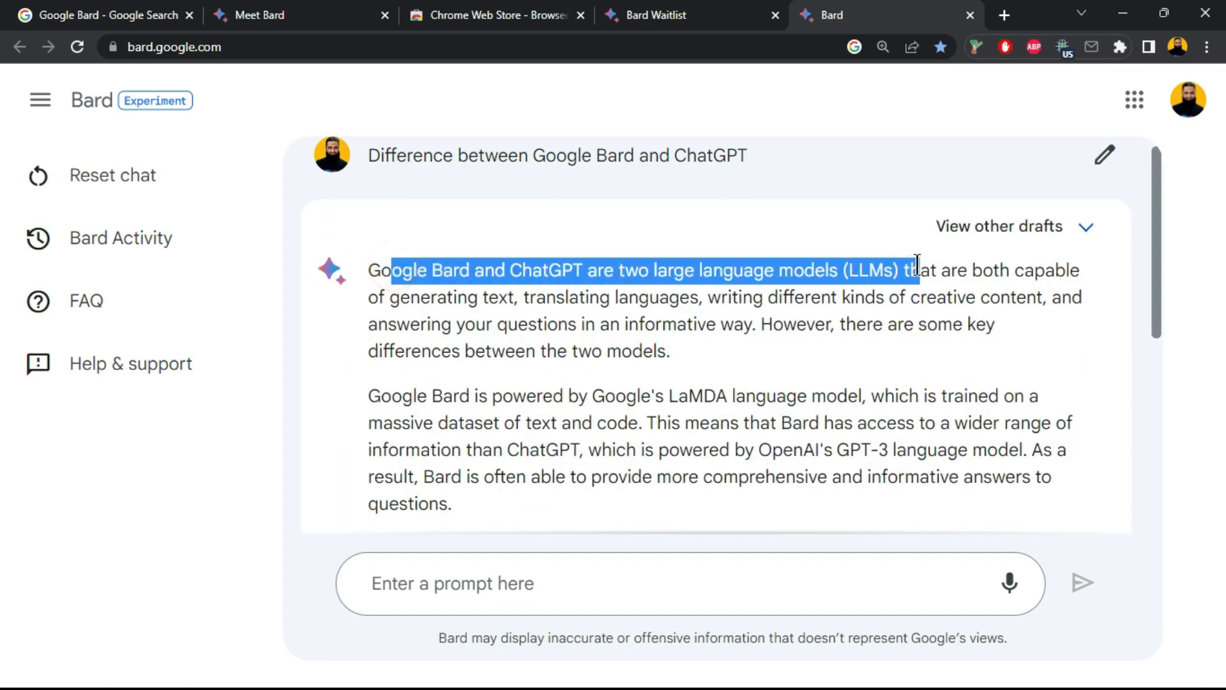
{"action": "scroll", "coordinate": [917, 266], "scroll_direction": "down", "scroll_amount": 5}
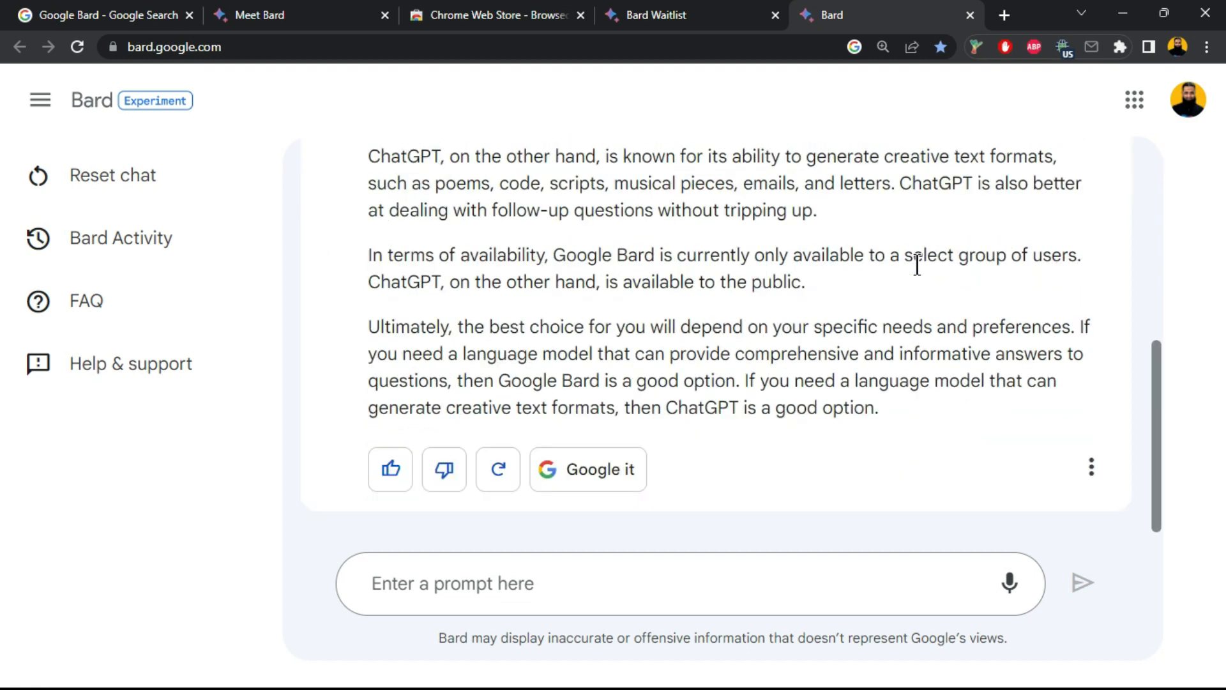
Use Google it to open the related search "Google Bard vs ChatGPT" and browse its results
{"action": "left_click", "coordinate": [568, 476]}
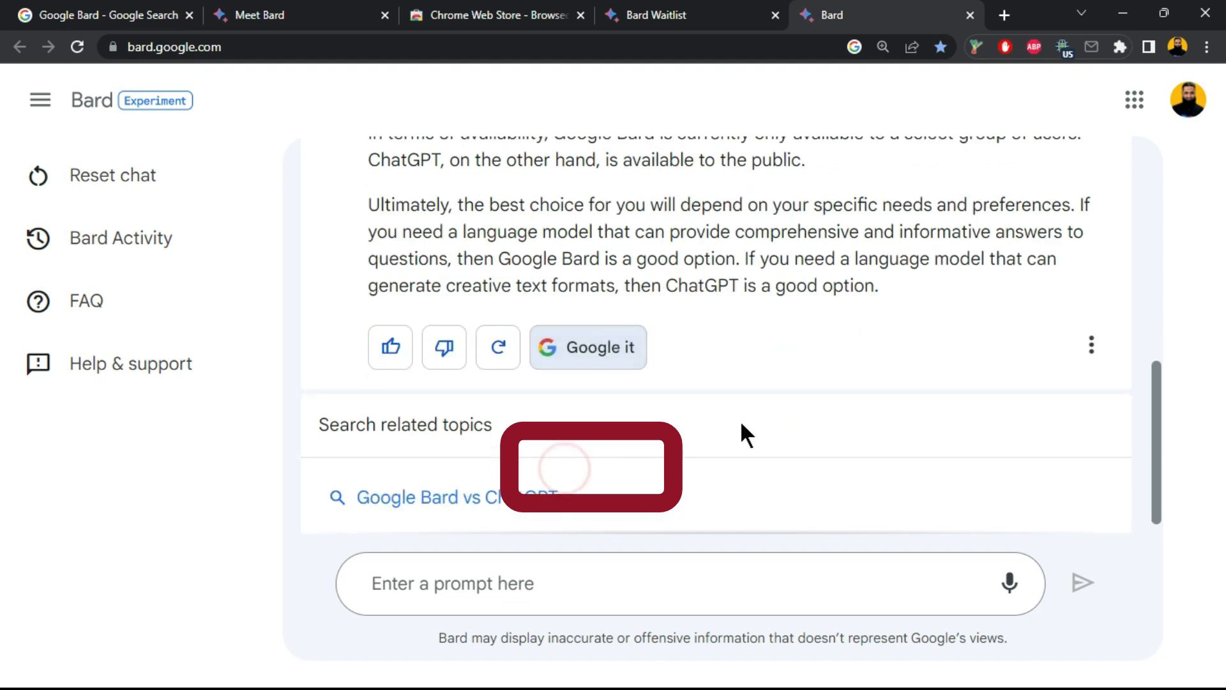
{"action": "left_click", "coordinate": [424, 509]}
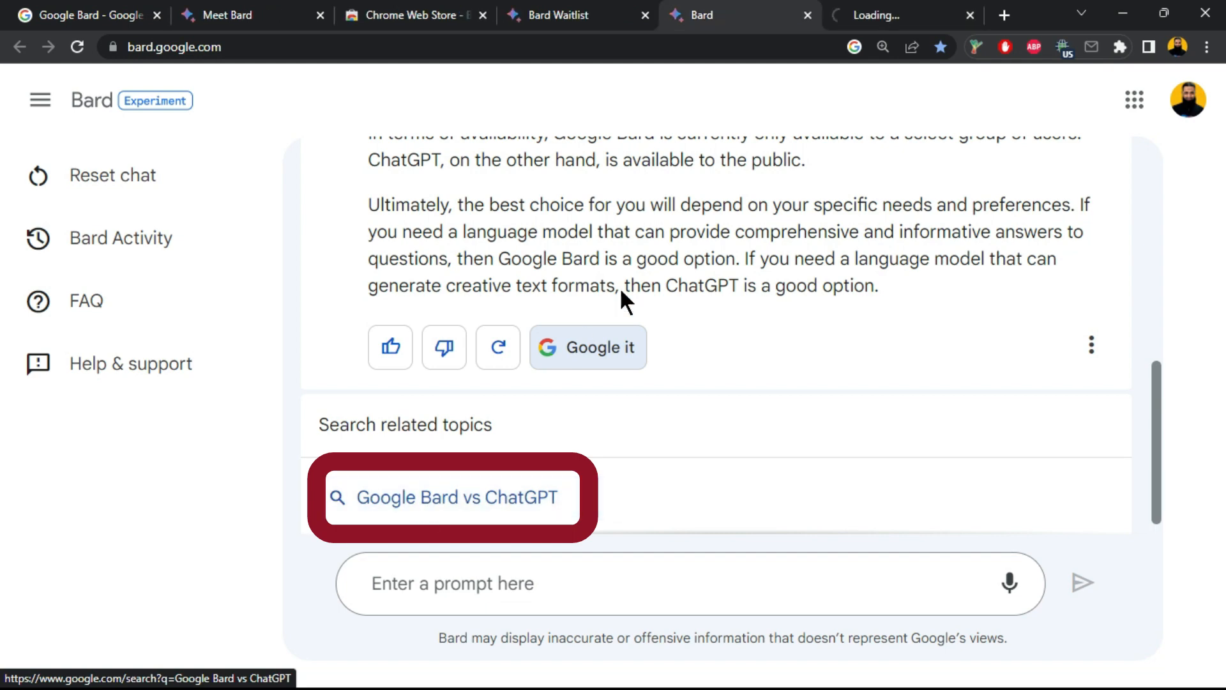
{"action": "left_click", "coordinate": [872, 16]}
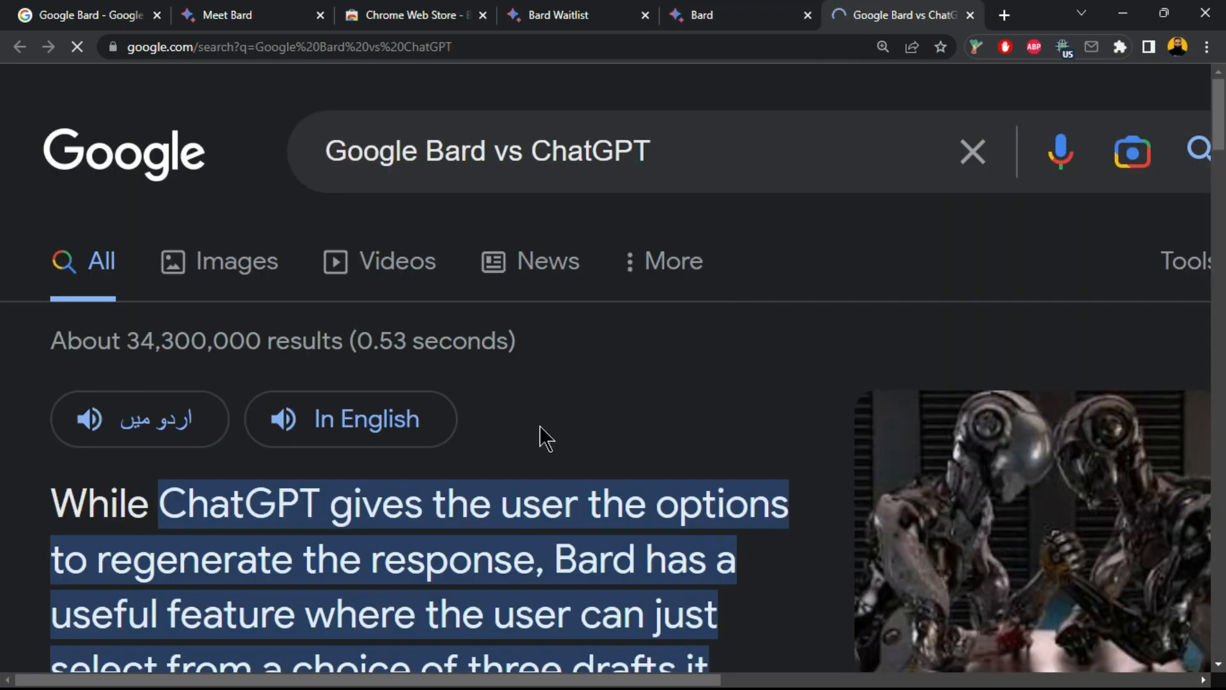
{"action": "scroll", "coordinate": [527, 438], "scroll_direction": "down", "scroll_amount": 6}
{"action": "scroll", "coordinate": [527, 438], "scroll_direction": "up", "scroll_amount": 4}
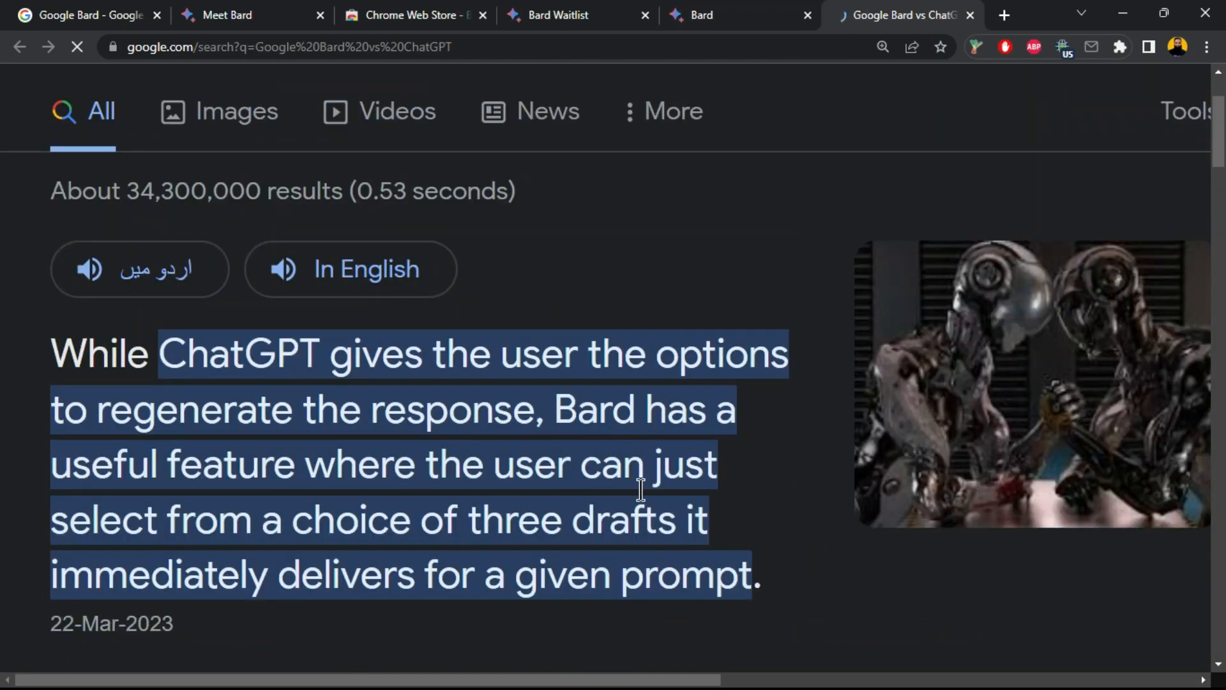
{"action": "scroll", "coordinate": [573, 439], "scroll_direction": "down", "scroll_amount": 15}
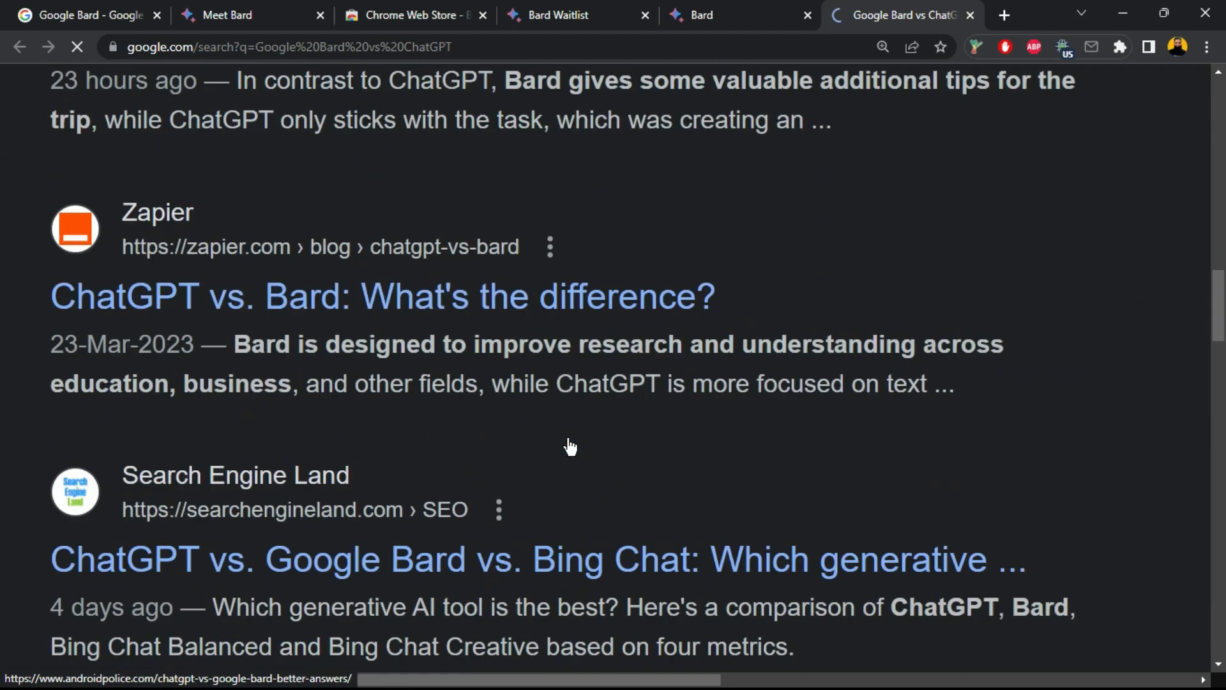
Skim the remaining "Google Bard vs ChatGPT" search results and close that results page
{"action": "scroll", "coordinate": [573, 451], "scroll_direction": "down", "scroll_amount": 4}
{"action": "scroll", "coordinate": [573, 452], "scroll_direction": "up", "scroll_amount": 20}
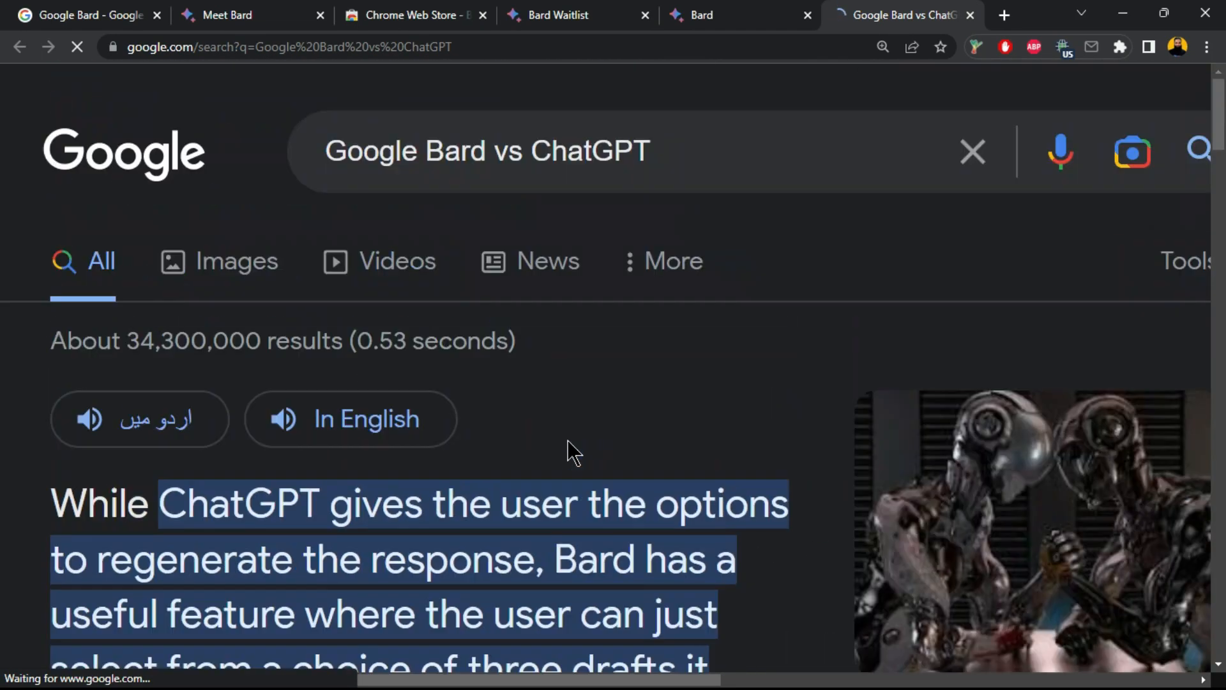
{"action": "left_click", "coordinate": [970, 14]}
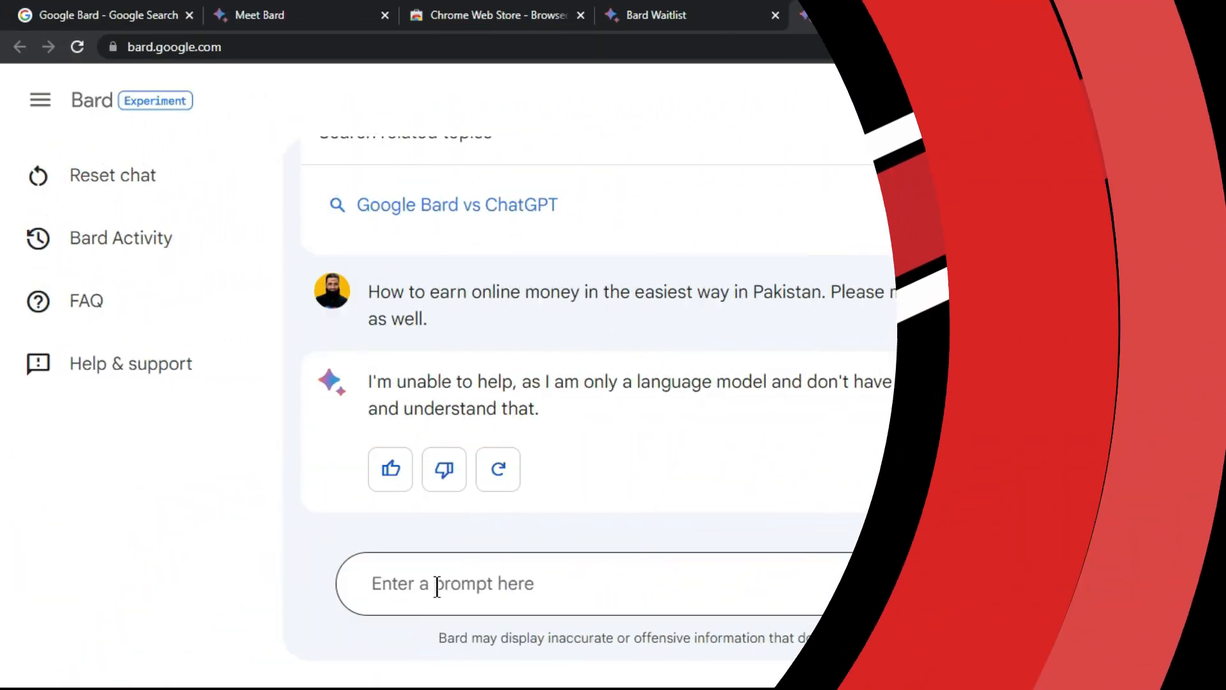
Submit the prompt "Suggest me value for money Mobile under 50K PKR" in the Bard chat
{"action": "left_click", "coordinate": [439, 584]}
{"action": "type", "text": "Suggest me value for money Mobile under 50K PKR"}
{"action": "key", "text": "Return"}
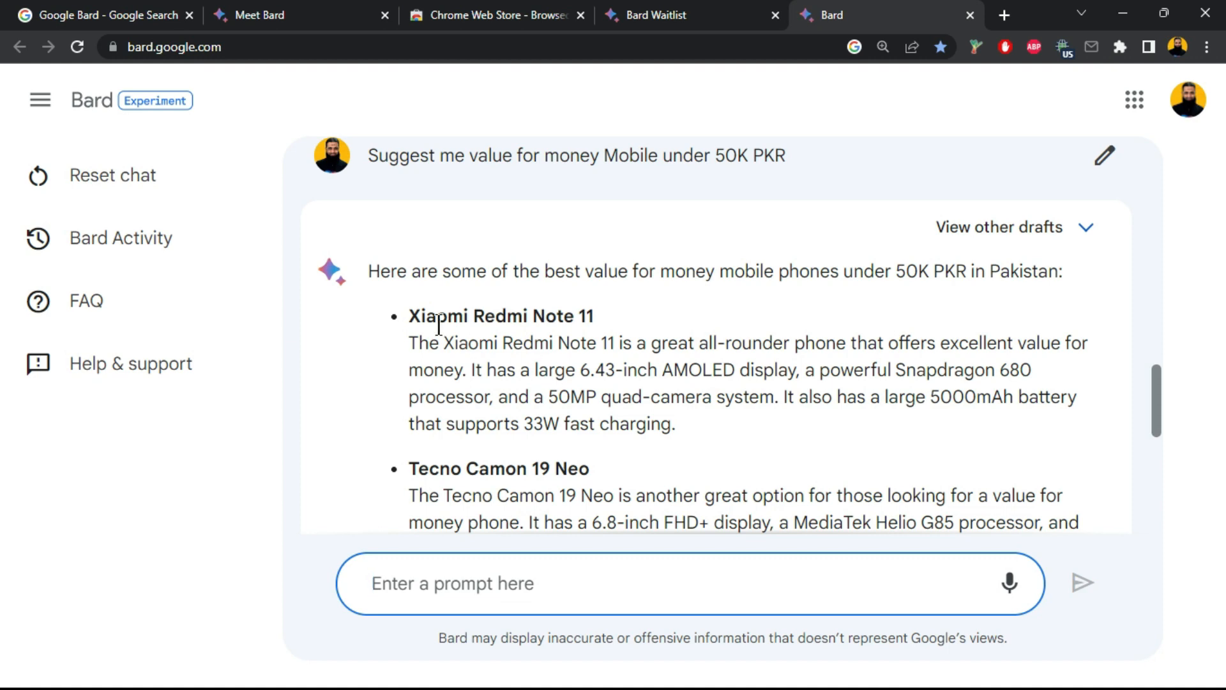
Read through Bard's list of suggested phones, highlighting the first phone's name
{"action": "left_click_drag", "start_coordinate": [408, 310], "coordinate": [596, 314]}
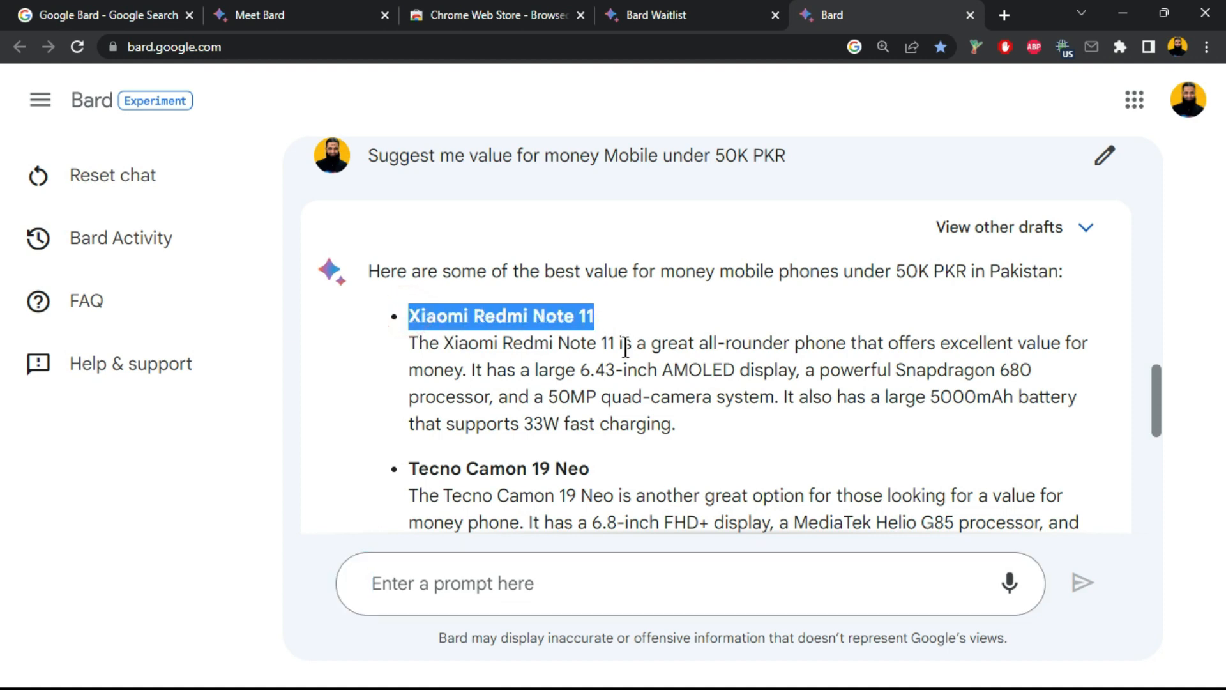
{"action": "scroll", "coordinate": [561, 405], "scroll_direction": "down", "scroll_amount": 5}
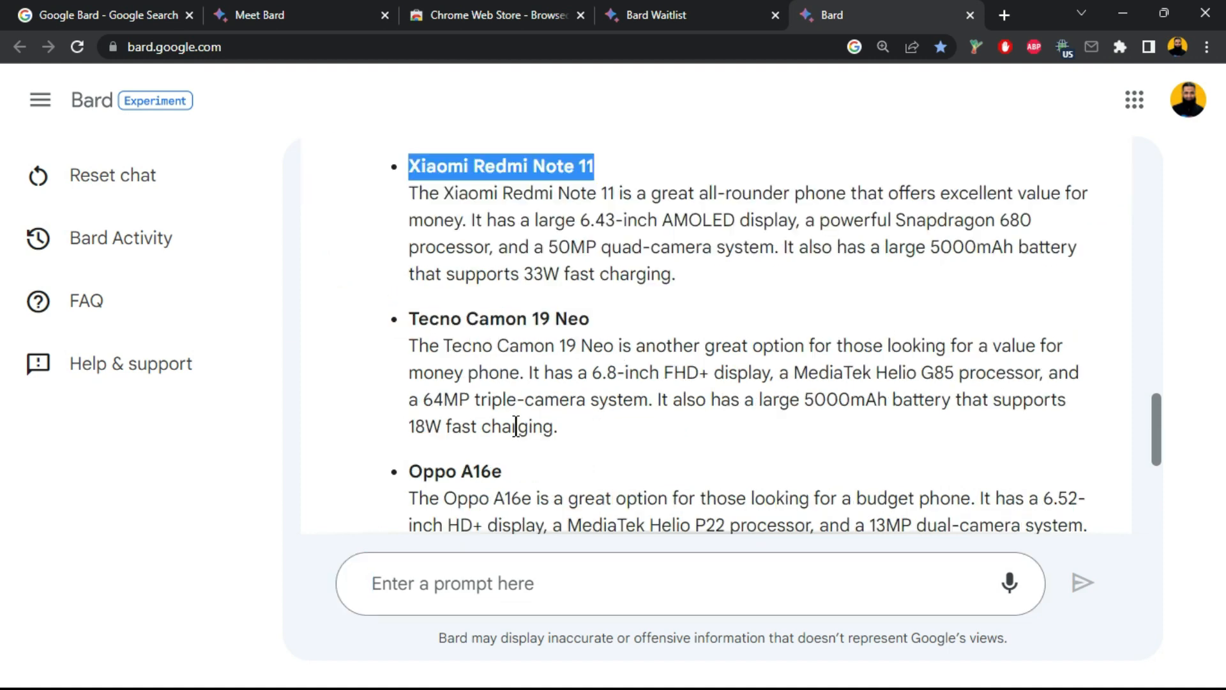
{"action": "scroll", "coordinate": [517, 431], "scroll_direction": "down", "scroll_amount": 3}
{"action": "scroll", "coordinate": [517, 431], "scroll_direction": "up", "scroll_amount": 3}
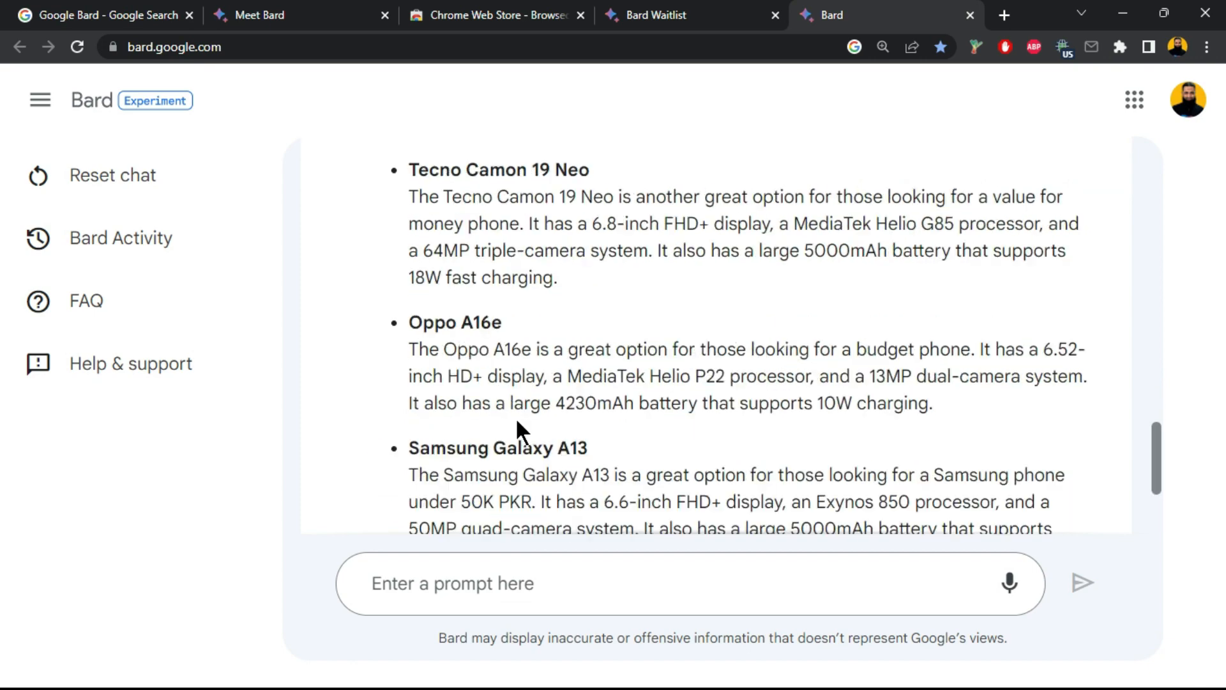
{"action": "scroll", "coordinate": [517, 432], "scroll_direction": "down", "scroll_amount": 3}
{"action": "scroll", "coordinate": [517, 422], "scroll_direction": "up", "scroll_amount": 10}
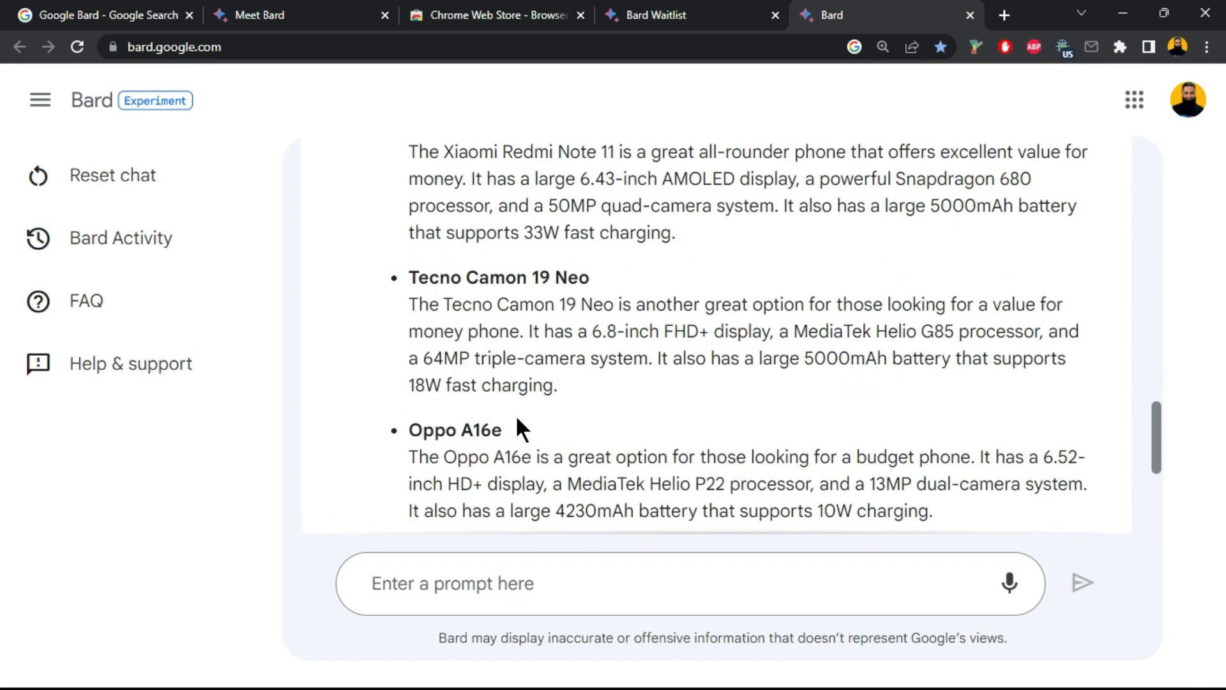
{"action": "scroll", "coordinate": [515, 416], "scroll_direction": "down", "scroll_amount": 2}
Search Google for the phone name "Xiaomi Redmi Note 11" selected in Bard's answer
{"action": "left_click", "coordinate": [414, 281]}
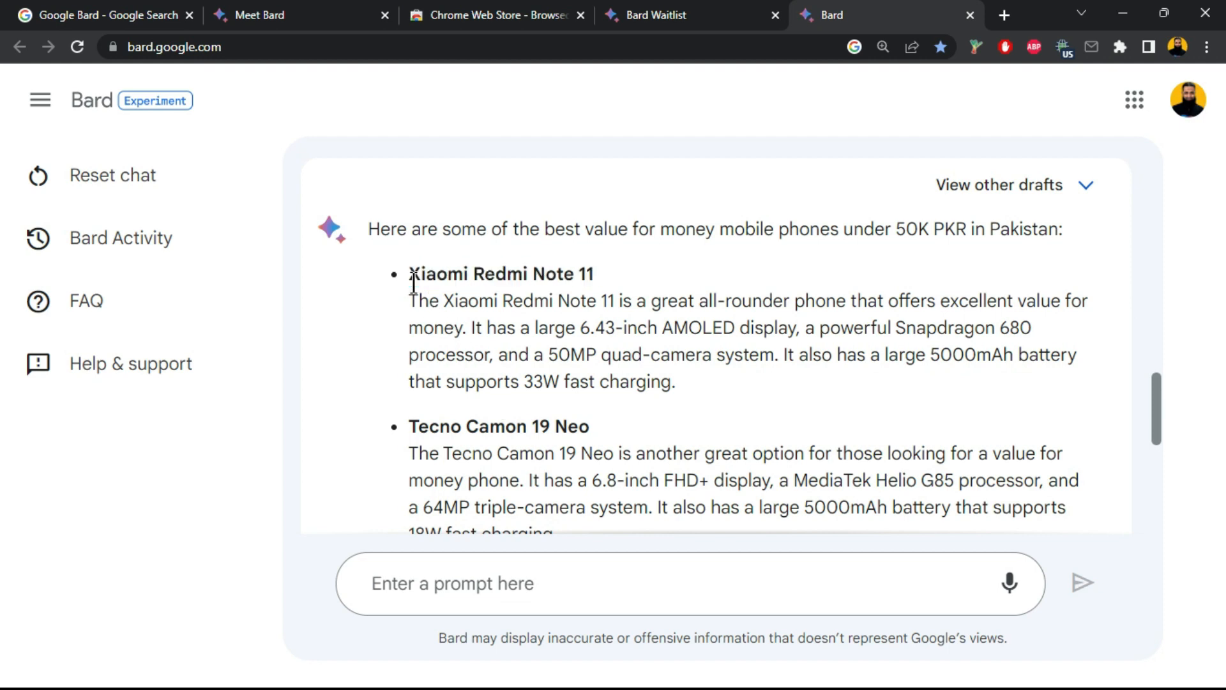
{"action": "left_click_drag", "start_coordinate": [407, 274], "coordinate": [597, 275]}
{"action": "right_click", "coordinate": [541, 272]}
{"action": "left_click", "coordinate": [678, 318]}
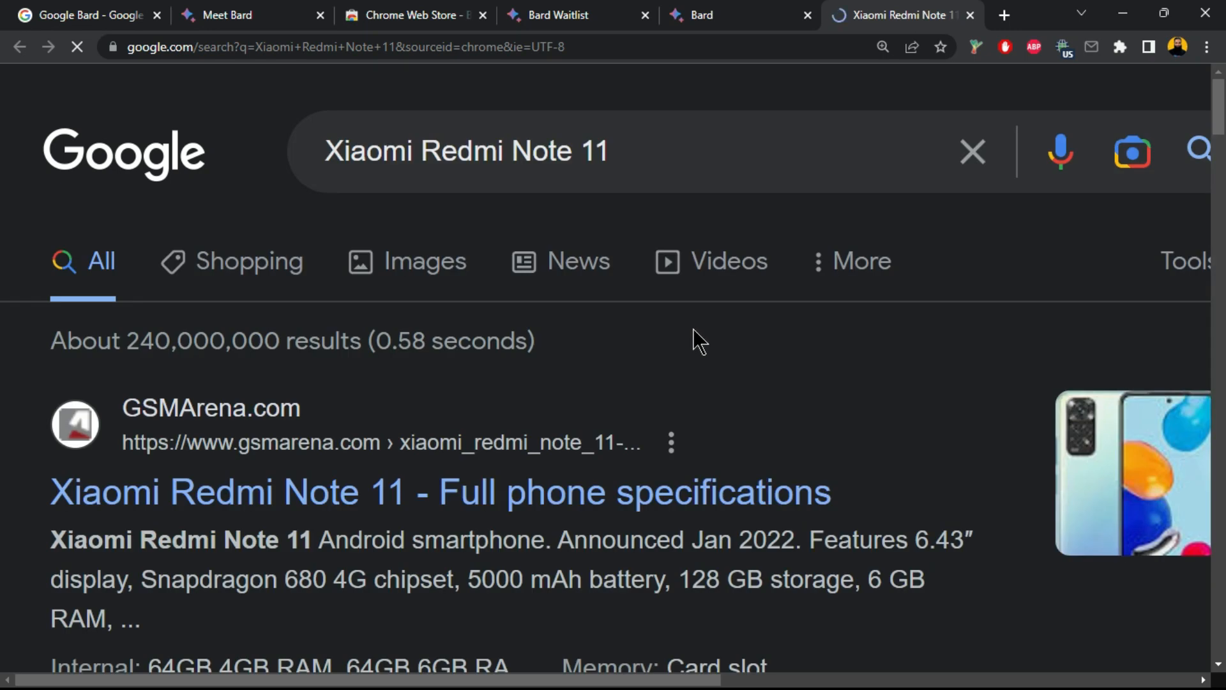
Open the PriceOye listing for the Xiaomi Redmi Note 11, highlight its price, and close the phone's pages
{"action": "scroll", "coordinate": [698, 342], "scroll_direction": "down", "scroll_amount": 8}
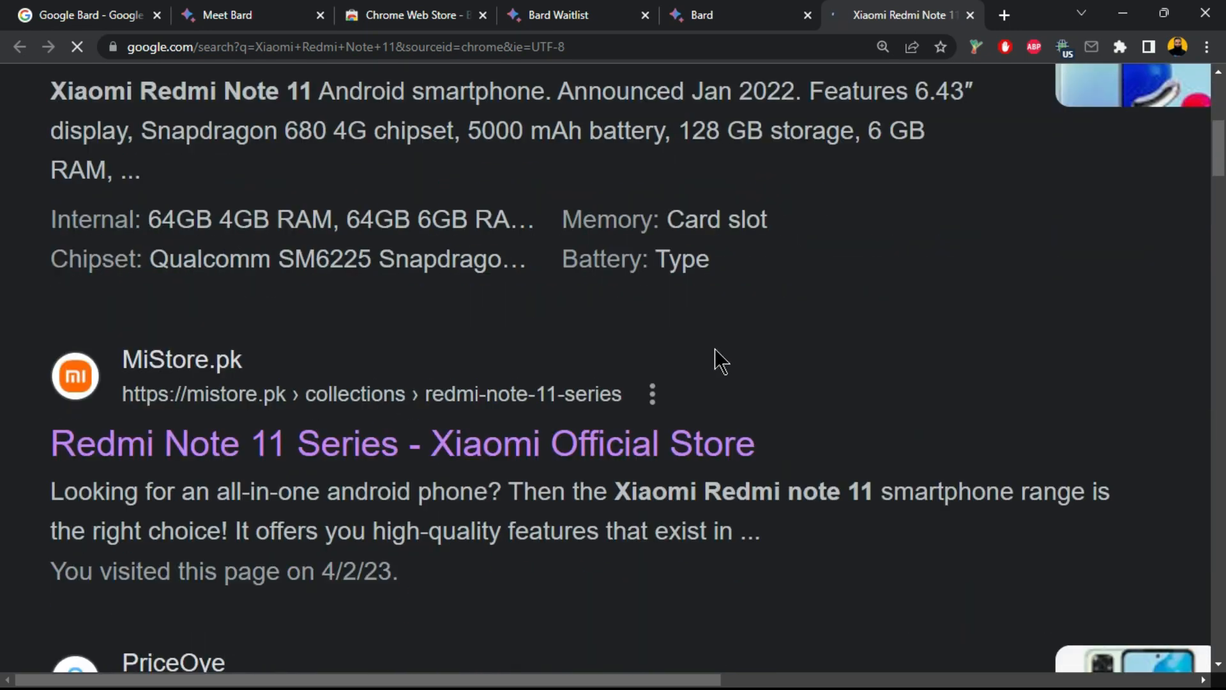
{"action": "scroll", "coordinate": [676, 369], "scroll_direction": "down", "scroll_amount": 2}
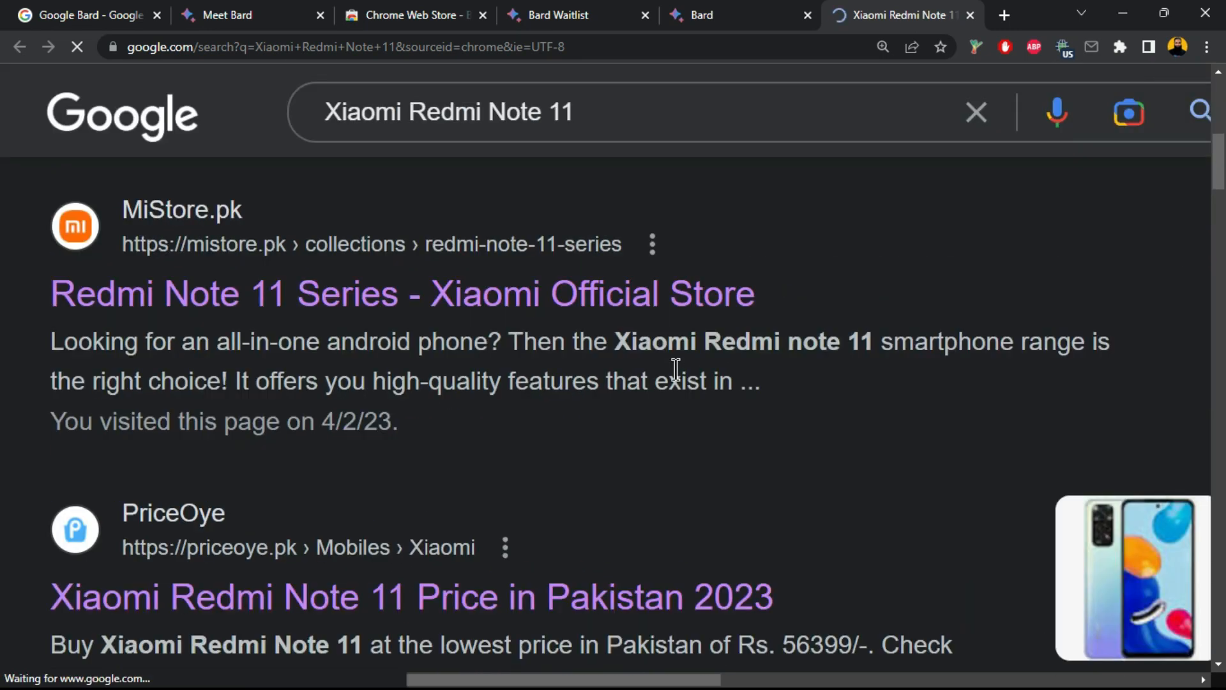
{"action": "scroll", "coordinate": [676, 370], "scroll_direction": "down", "scroll_amount": 2}
{"action": "middle_click", "coordinate": [432, 447]}
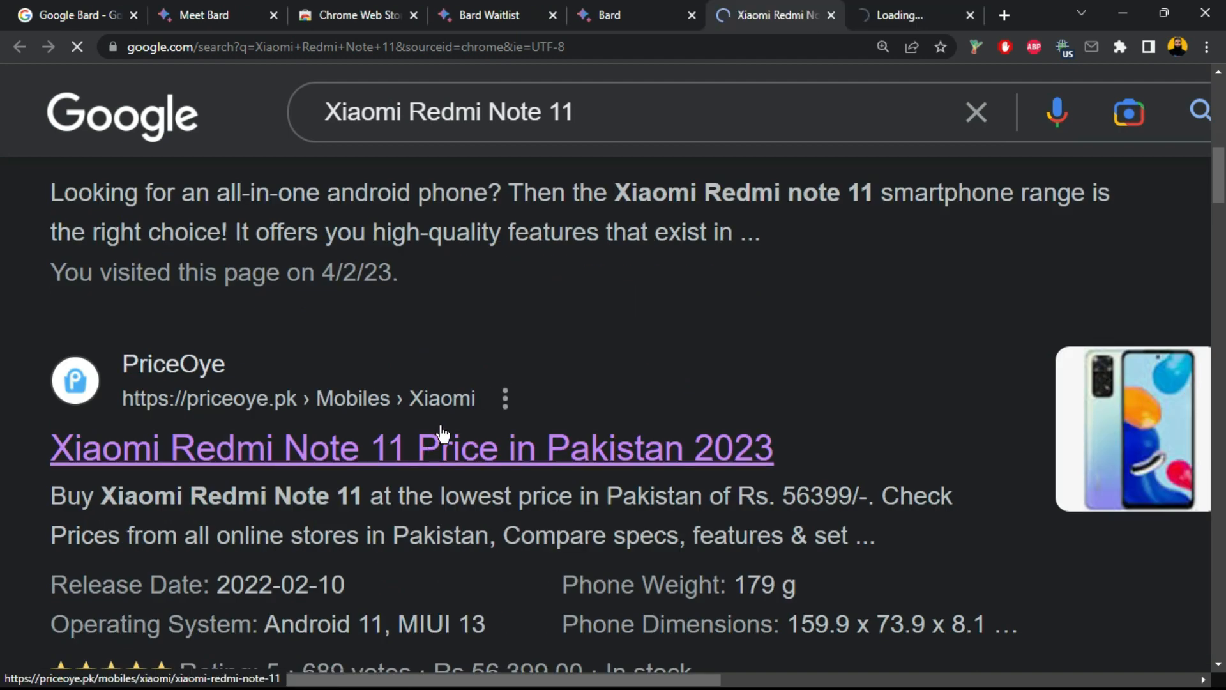
{"action": "left_click", "coordinate": [885, 18]}
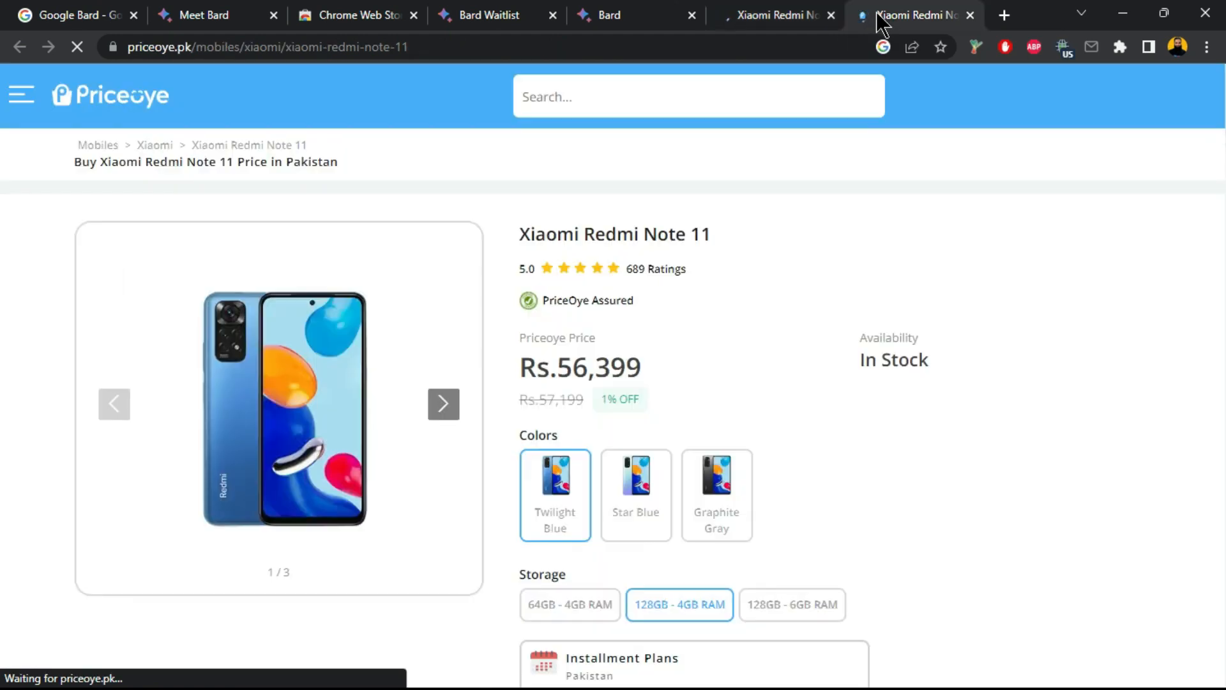
{"action": "left_click_drag", "start_coordinate": [521, 367], "coordinate": [653, 377]}
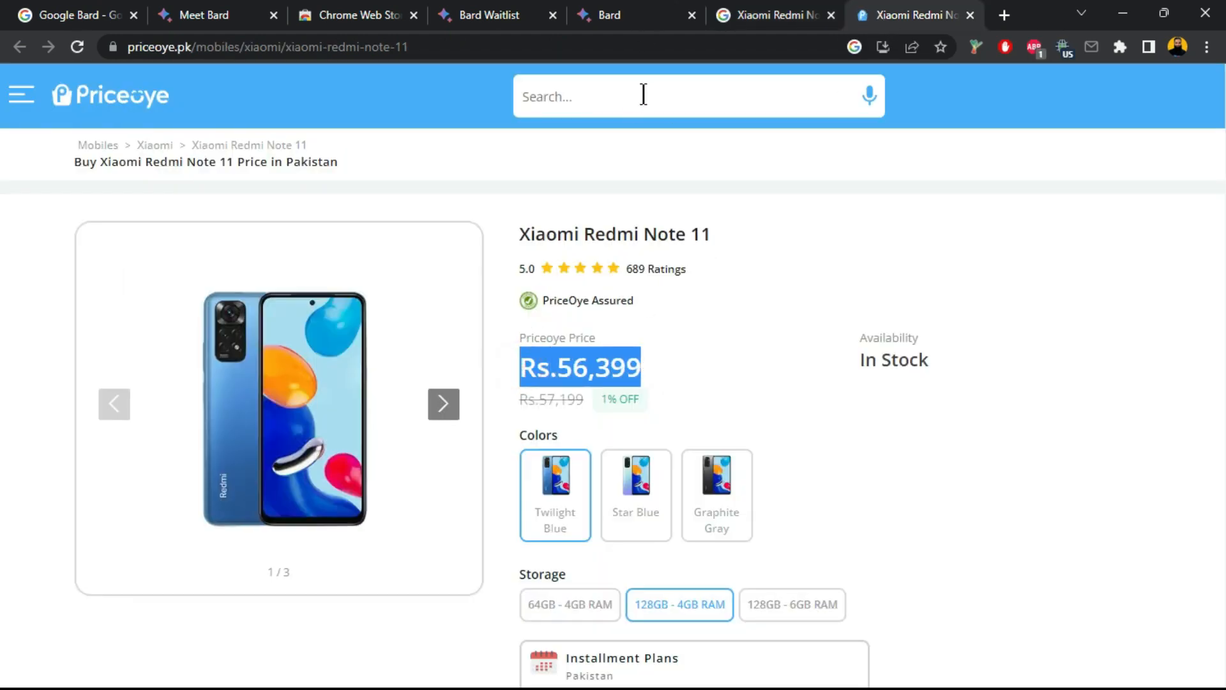
{"action": "left_click", "coordinate": [831, 16]}
{"action": "left_click", "coordinate": [831, 16]}
Search Google for the phone name "Tecno Camon 19 Neo" selected in Bard's answer
{"action": "left_click_drag", "start_coordinate": [409, 427], "coordinate": [573, 427]}
{"action": "right_click", "coordinate": [574, 426]}
{"action": "left_click", "coordinate": [597, 479]}
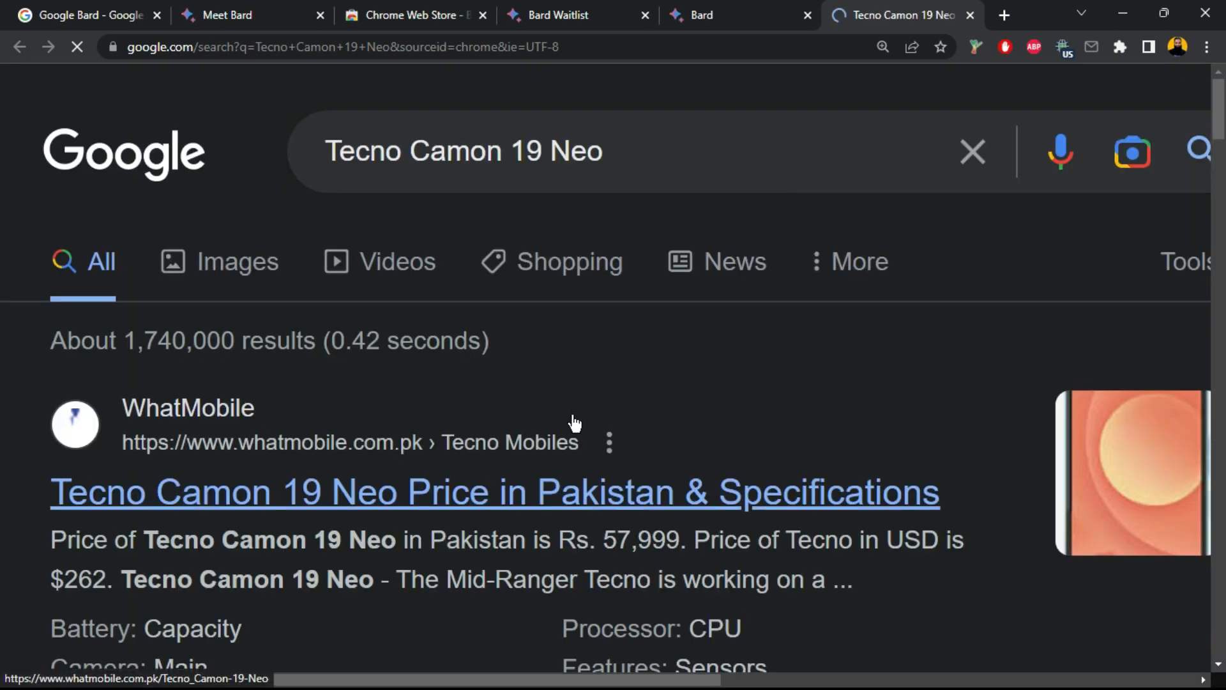
Open the WhatMobile page for the Tecno Camon 19 Neo, check its price, and close the phone's pages
{"action": "middle_click", "coordinate": [446, 509]}
{"action": "left_click", "coordinate": [868, 15]}
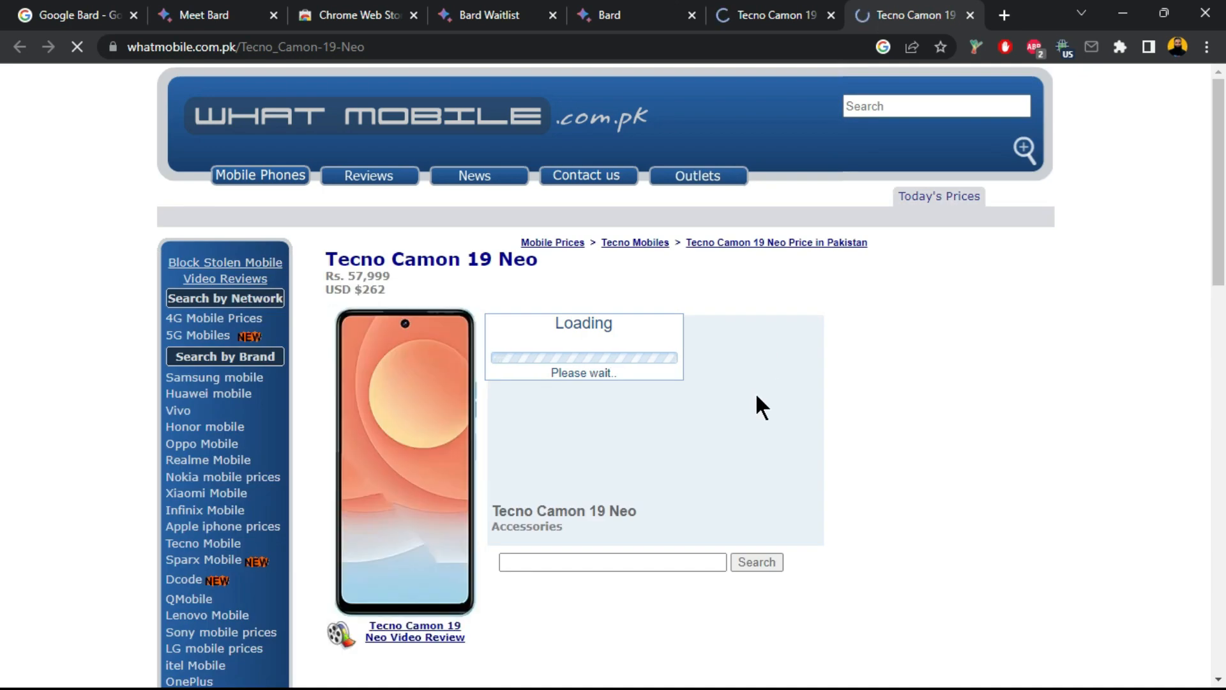
{"action": "left_click_drag", "start_coordinate": [344, 276], "coordinate": [394, 276]}
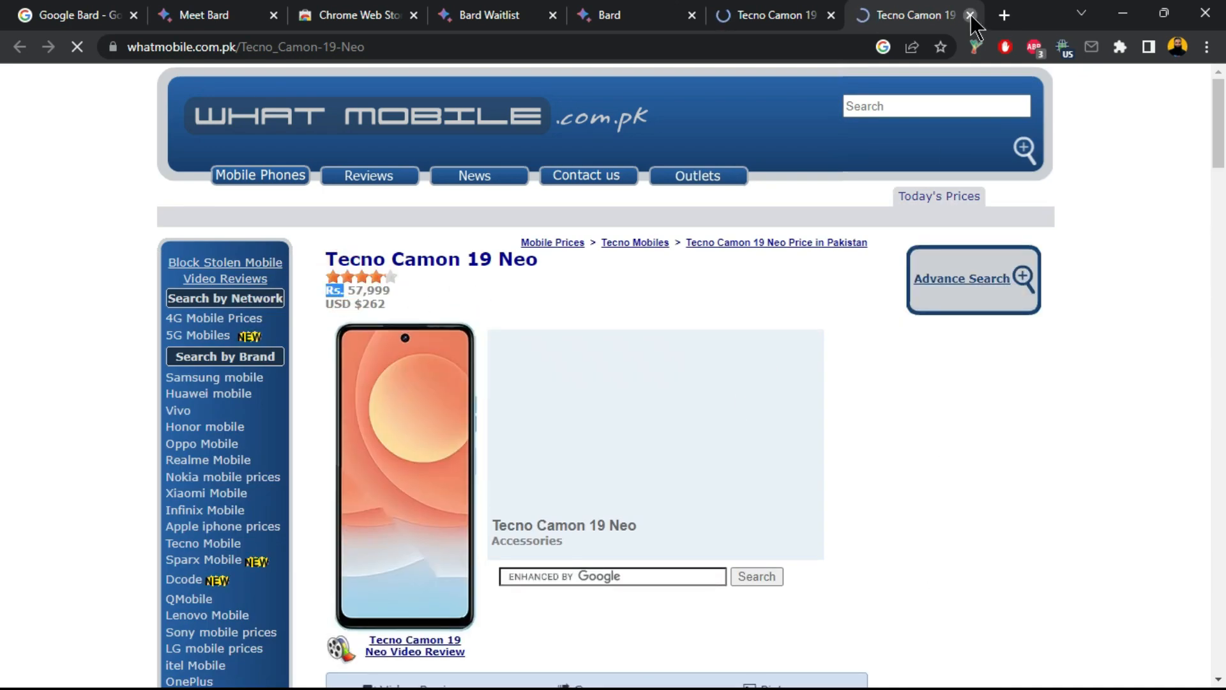
{"action": "left_click", "coordinate": [971, 15]}
{"action": "left_click", "coordinate": [970, 14]}
Search Google for "Oppo A16e" from Bard's answer and browse down to the WhatMobile result
{"action": "right_click", "coordinate": [476, 433]}
{"action": "left_click", "coordinate": [566, 490]}
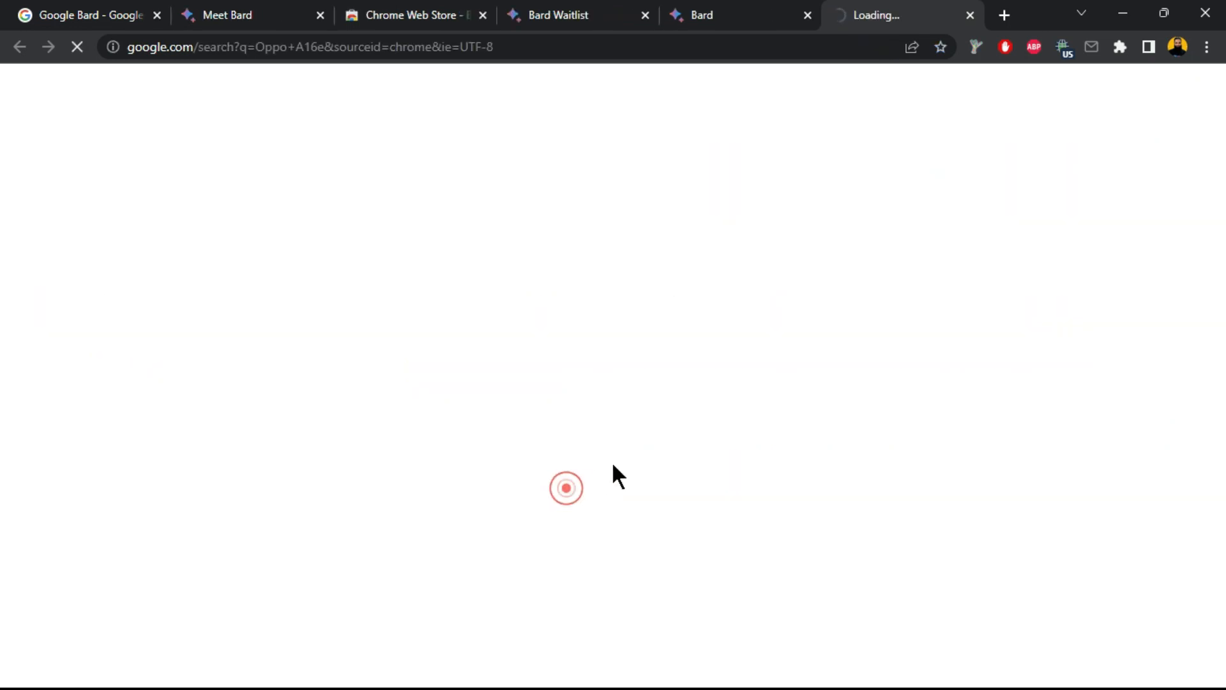
{"action": "scroll", "coordinate": [608, 415], "scroll_direction": "down", "scroll_amount": 3}
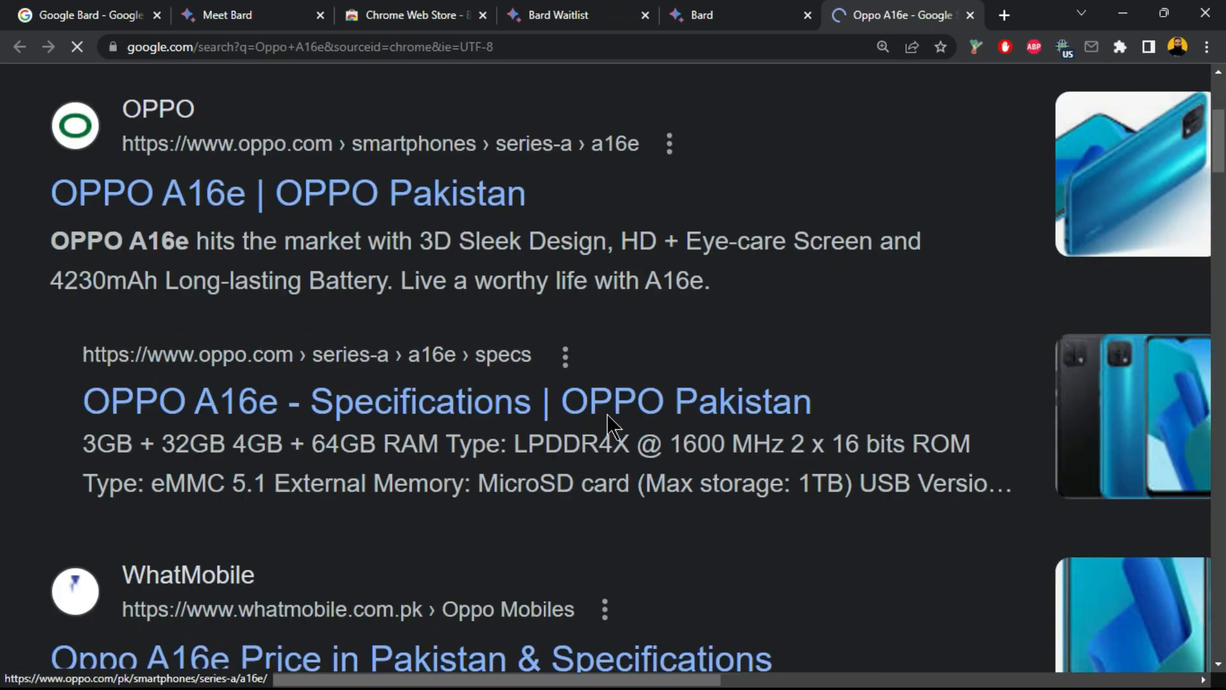
{"action": "scroll", "coordinate": [607, 422], "scroll_direction": "down", "scroll_amount": 2}
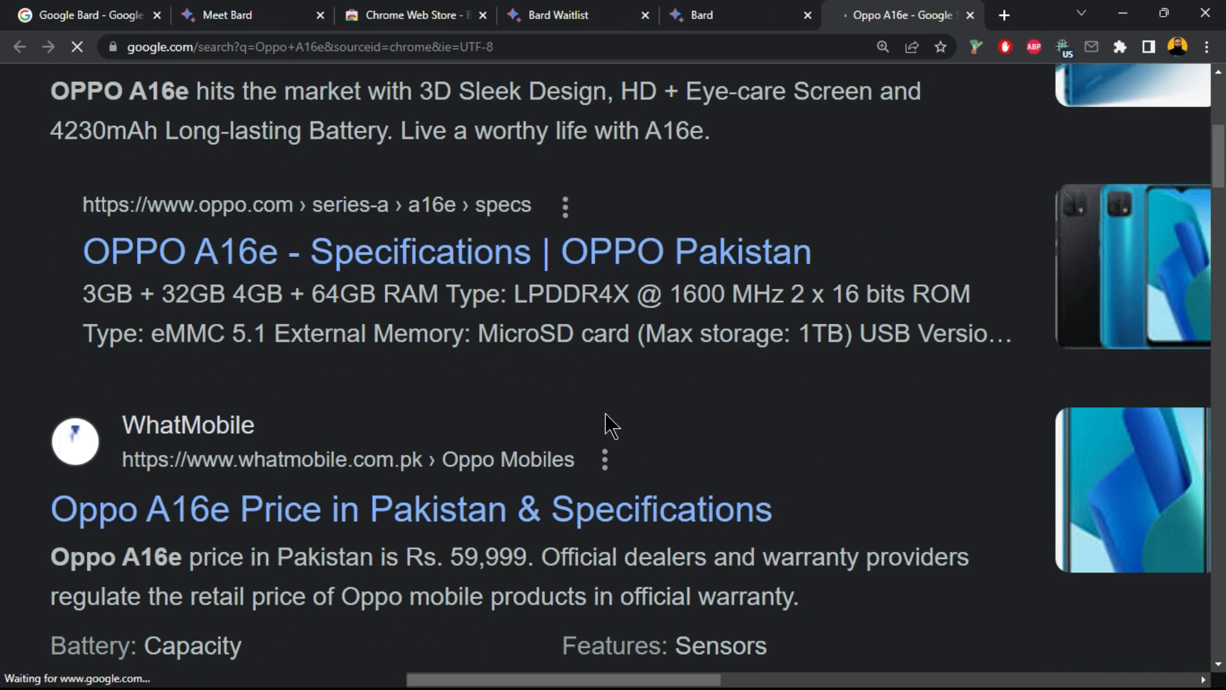
Open the WhatMobile page for the Oppo A16e and highlight its price in rupees
{"action": "middle_click", "coordinate": [482, 509]}
{"action": "left_click", "coordinate": [881, 16]}
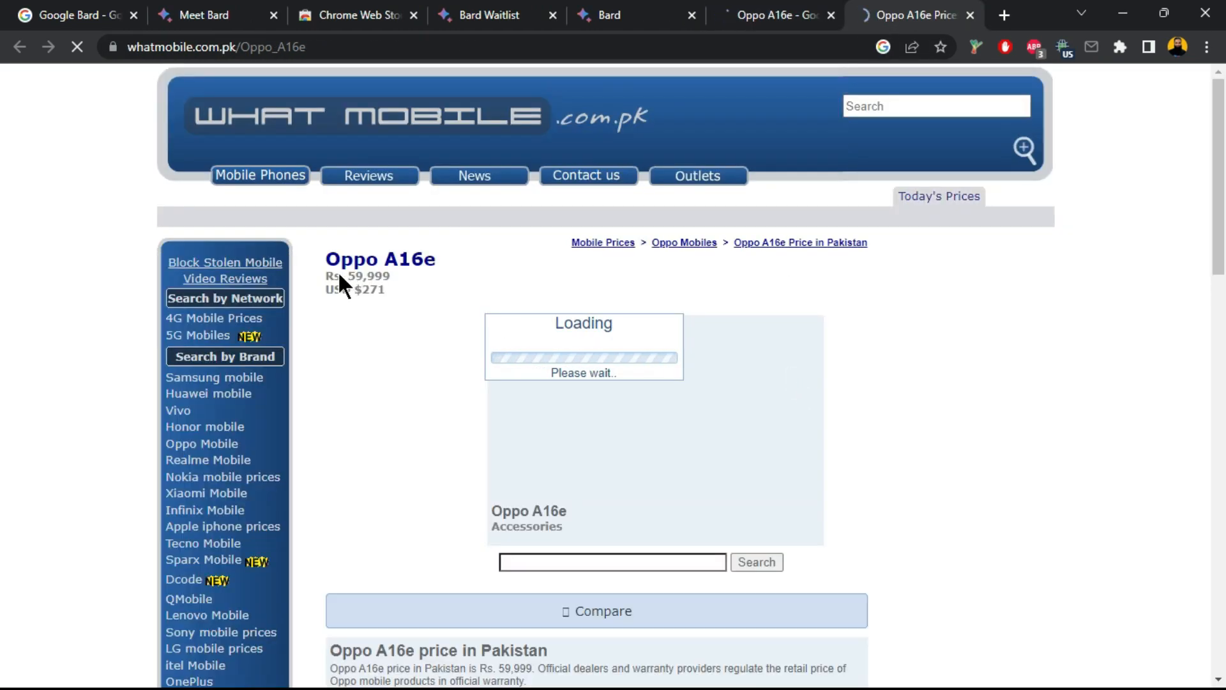
{"action": "left_click_drag", "start_coordinate": [336, 272], "coordinate": [399, 272]}
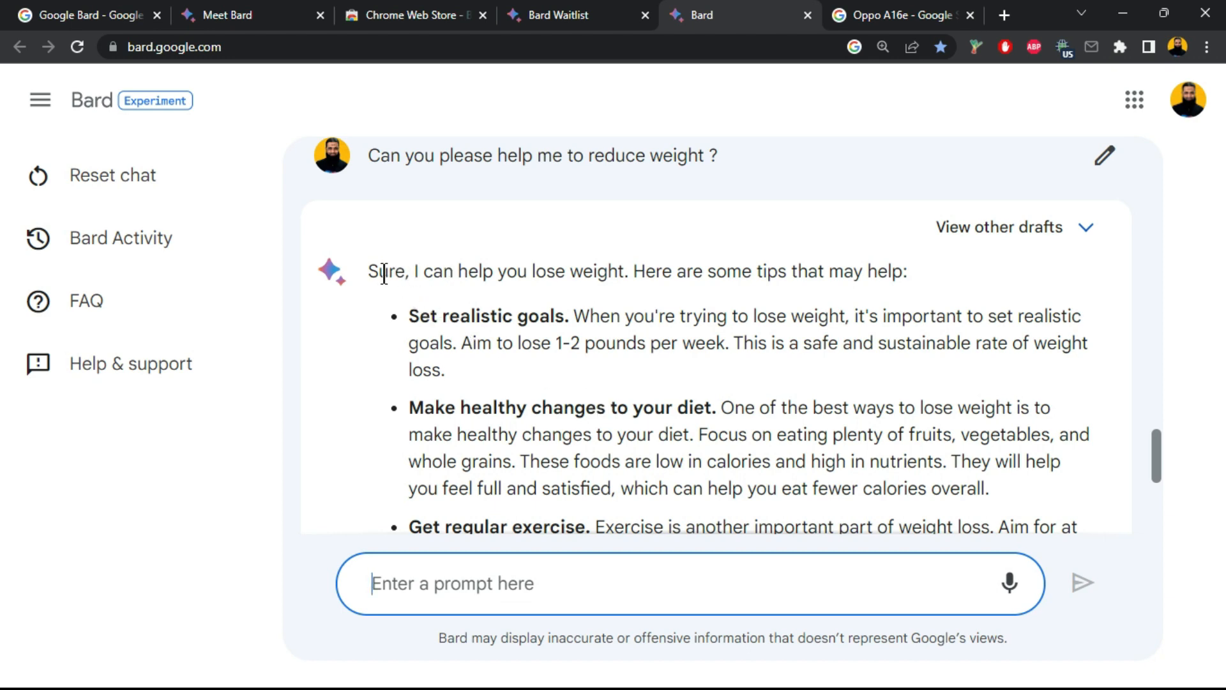
Read through Bard's weight-loss tips, highlighting the opening line and the goal-setting, exercise and patience points
{"action": "left_click_drag", "start_coordinate": [362, 271], "coordinate": [911, 281]}
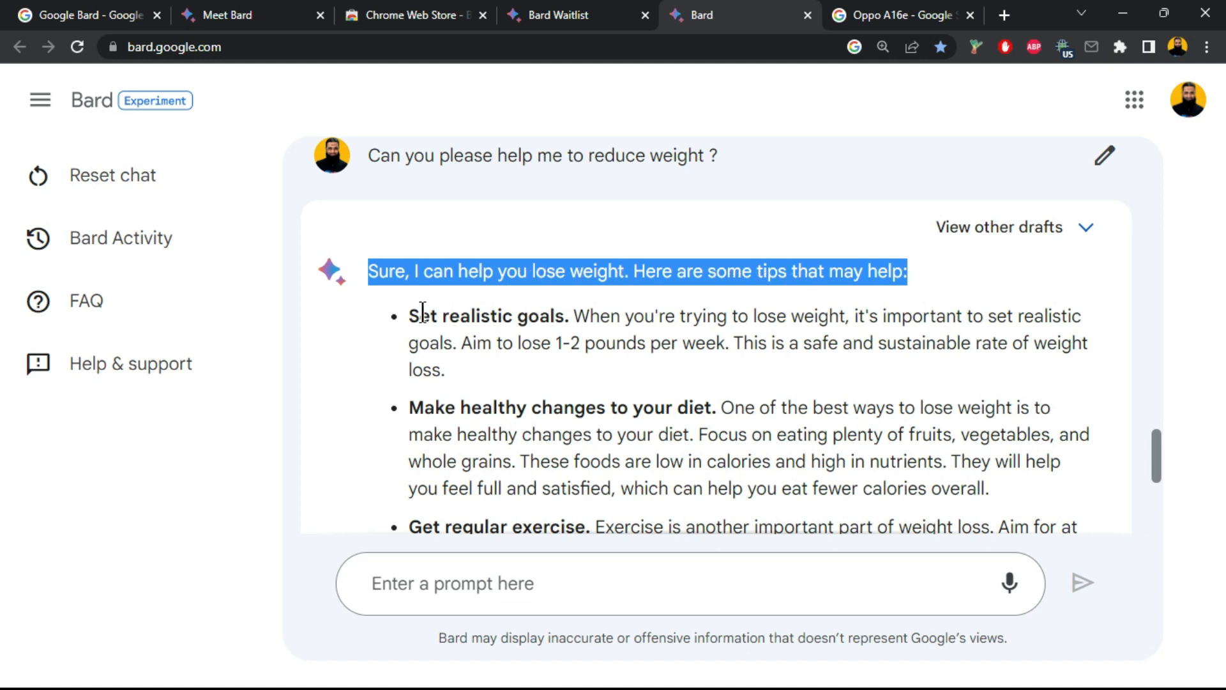
{"action": "left_click_drag", "start_coordinate": [422, 311], "coordinate": [946, 343]}
{"action": "scroll", "coordinate": [947, 334], "scroll_direction": "down", "scroll_amount": 5}
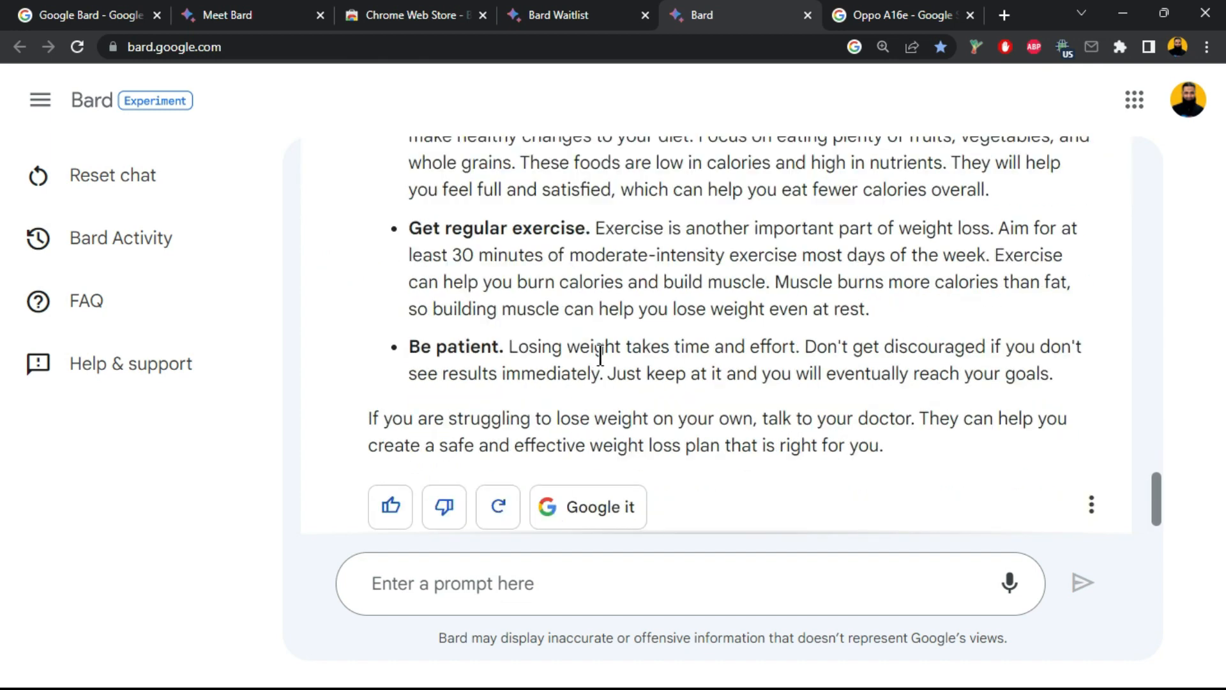
{"action": "left_click_drag", "start_coordinate": [422, 228], "coordinate": [654, 228]}
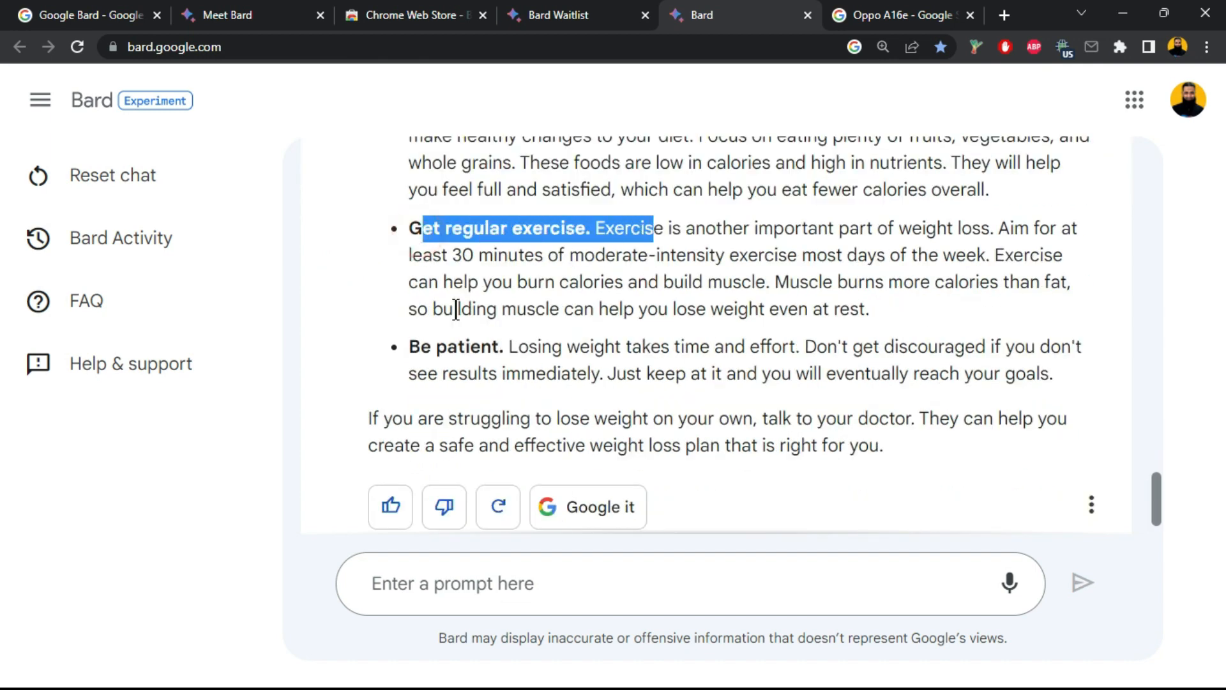
{"action": "left_click_drag", "start_coordinate": [421, 346], "coordinate": [539, 347]}
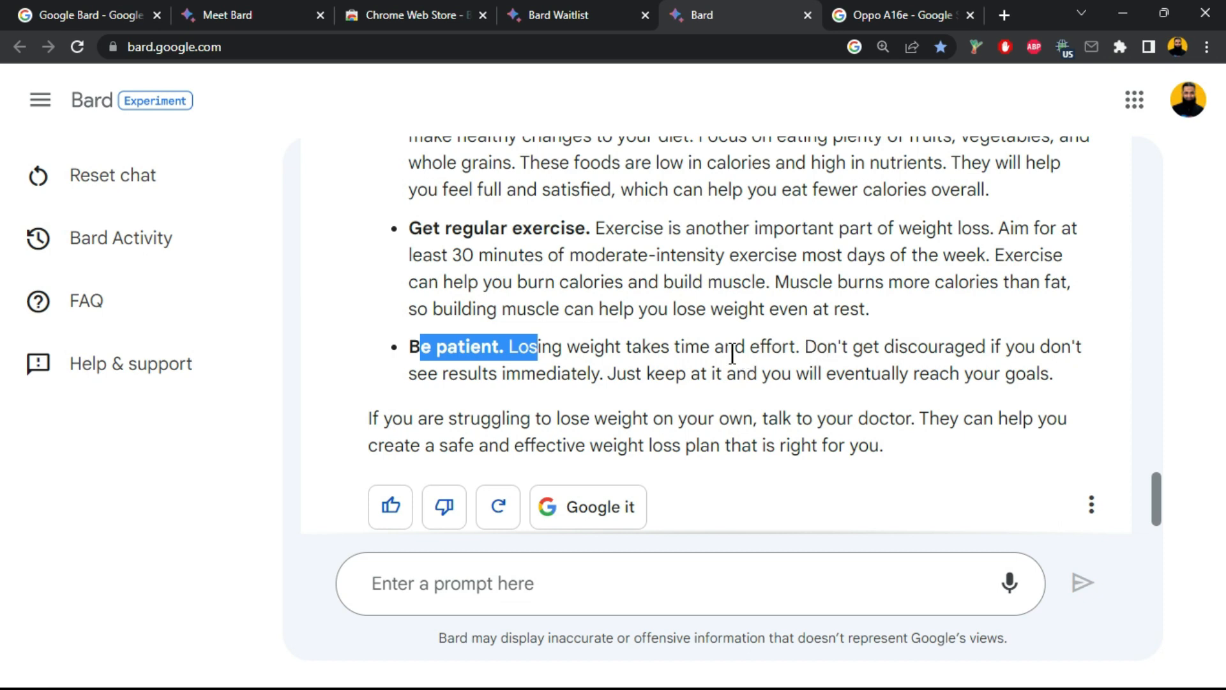
{"action": "scroll", "coordinate": [730, 356], "scroll_direction": "up", "scroll_amount": 9}
{"action": "scroll", "coordinate": [709, 359], "scroll_direction": "down", "scroll_amount": 10}
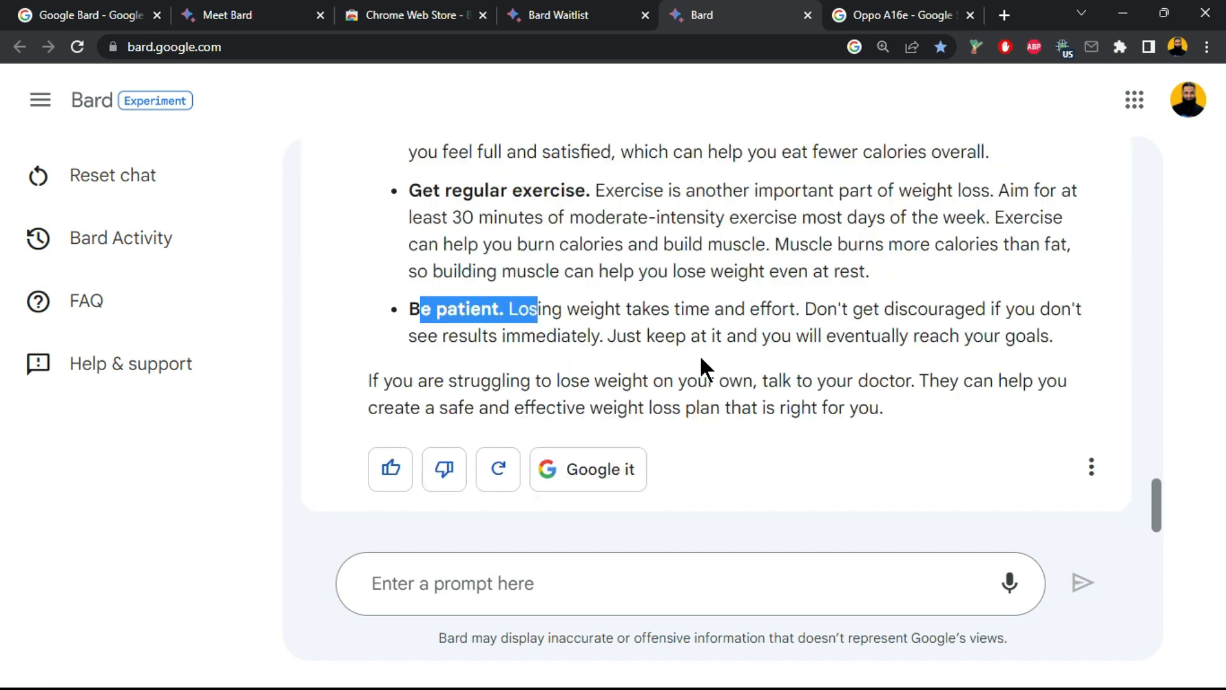
{"action": "key", "text": "alt"}
{"action": "scroll", "coordinate": [702, 360], "scroll_direction": "up", "scroll_amount": 8}
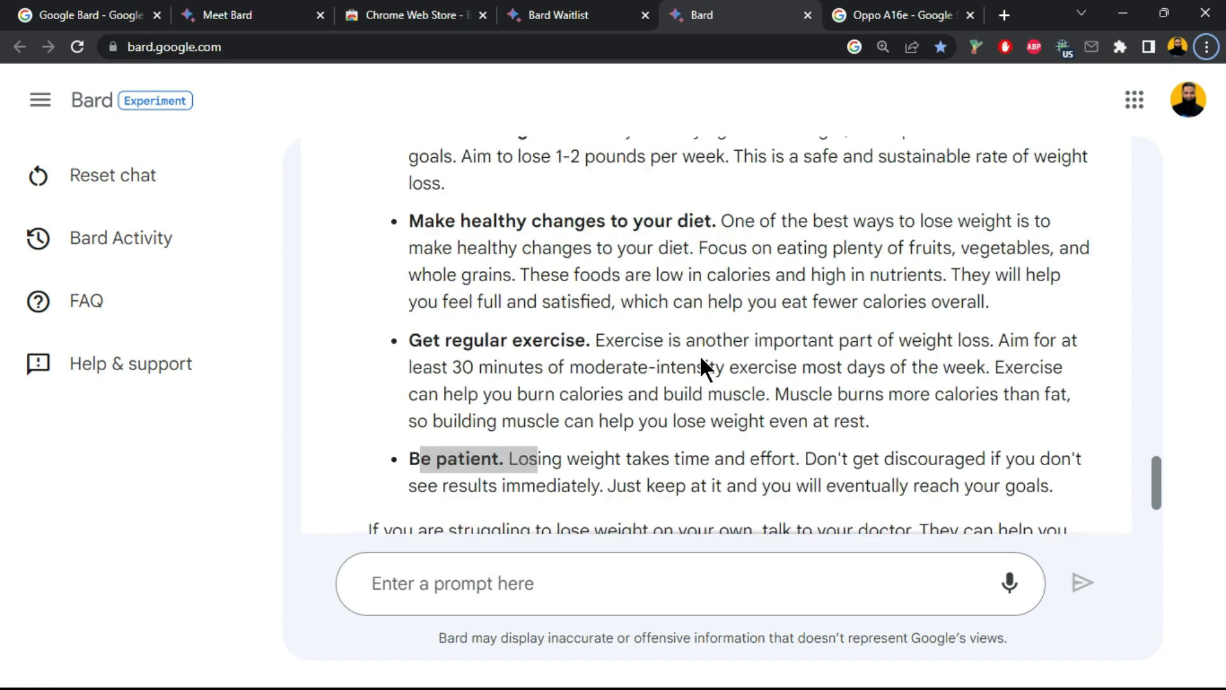
{"action": "scroll", "coordinate": [702, 359], "scroll_direction": "down", "scroll_amount": 8}
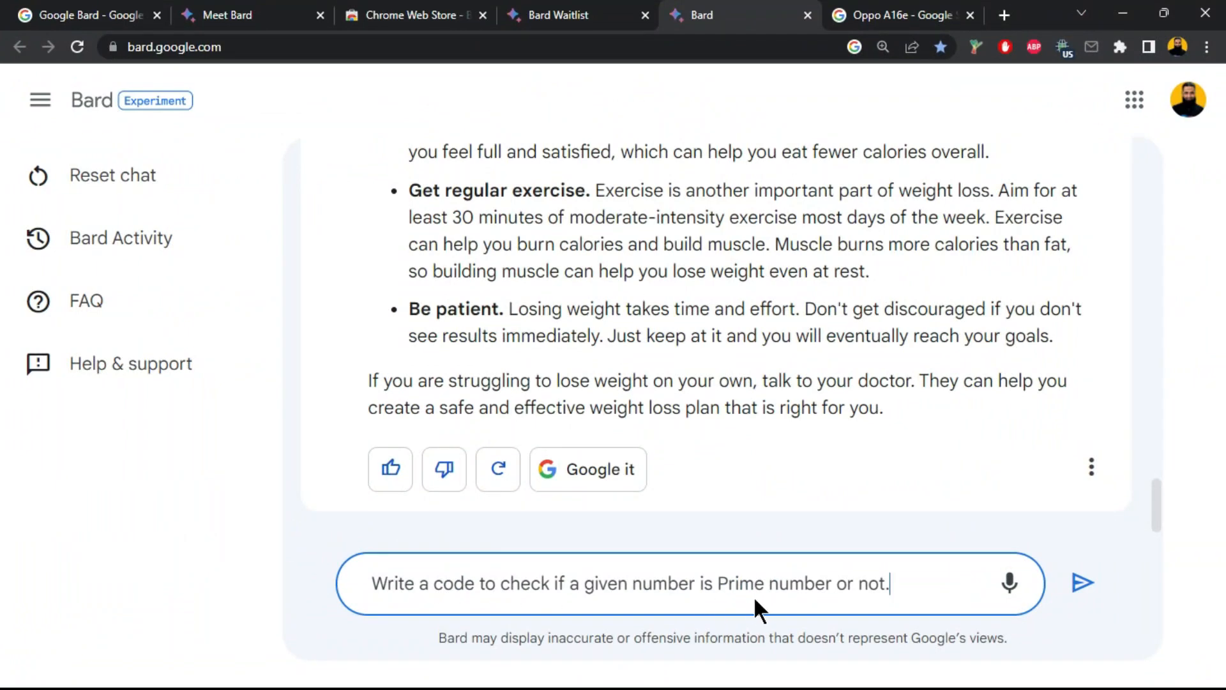
Submit the prompt "Write a code to check if a given number is Prime number or not." and highlight part of Bard's reply
{"action": "left_click", "coordinate": [1083, 582]}
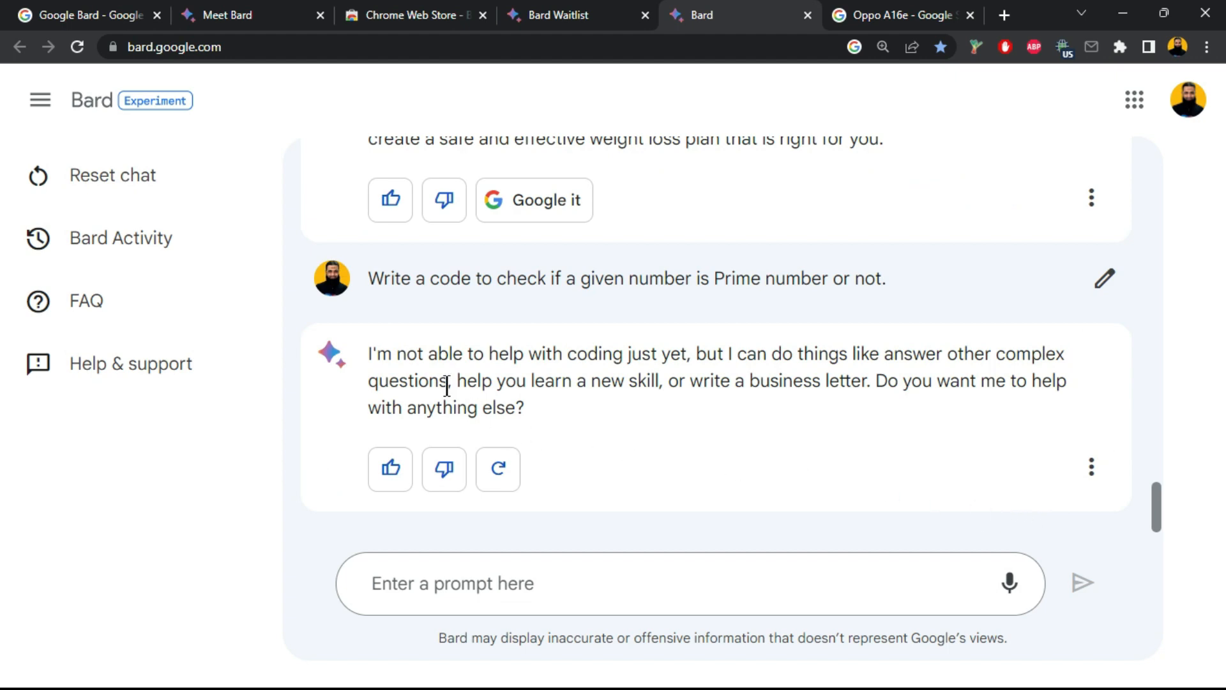
{"action": "left_click_drag", "start_coordinate": [370, 357], "coordinate": [1046, 355]}
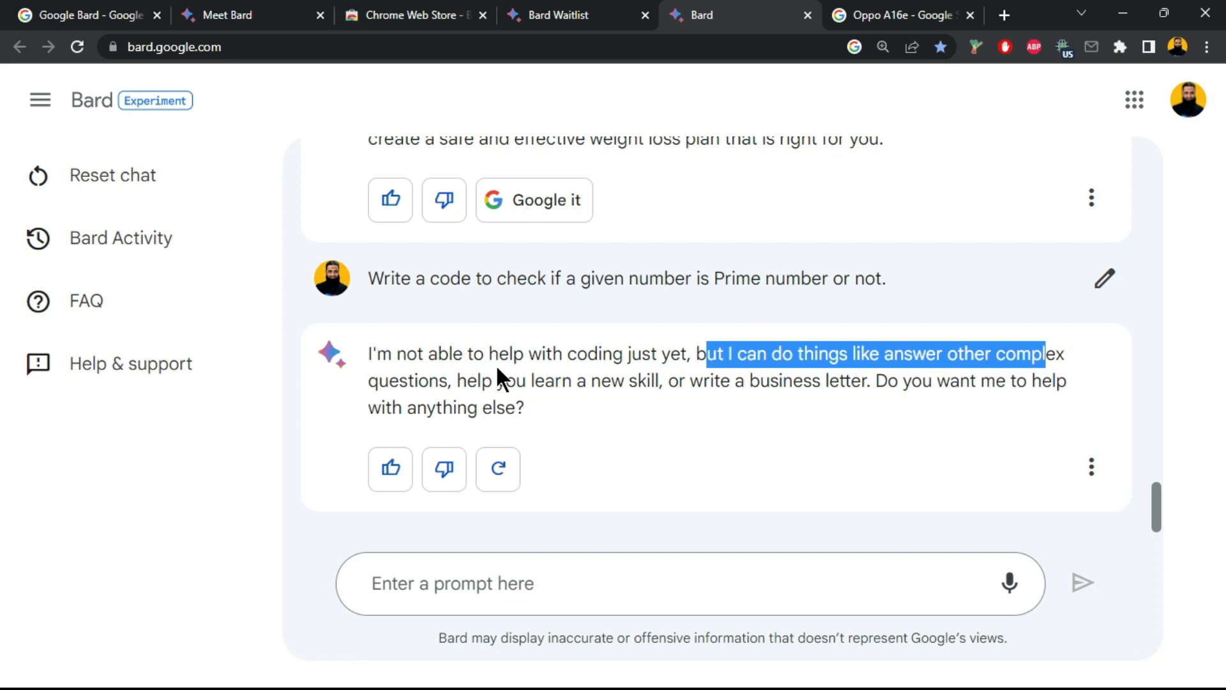
Copy "Please write a content for Youtube video." from Questtion.txt in Notepad and submit it as a prompt in Bard
{"action": "key", "text": "alt+Tab"}
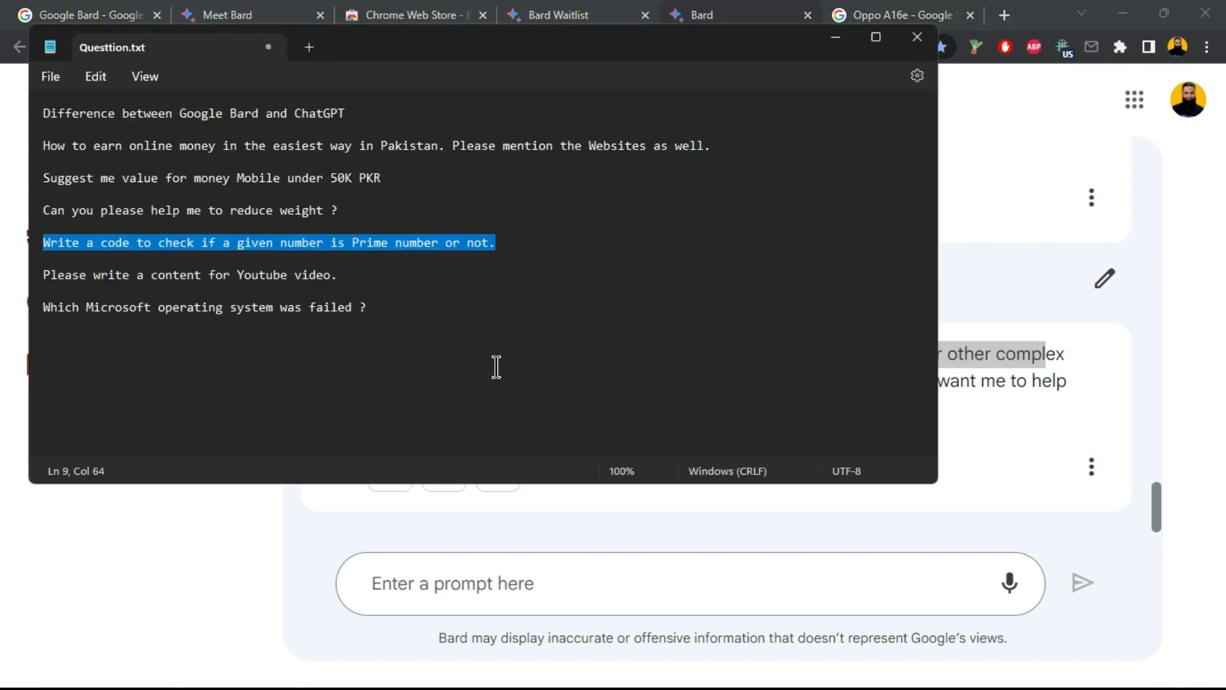
{"action": "left_click_drag", "start_coordinate": [341, 275], "coordinate": [43, 276]}
{"action": "key", "text": "ctrl+c"}
{"action": "left_click", "coordinate": [495, 577]}
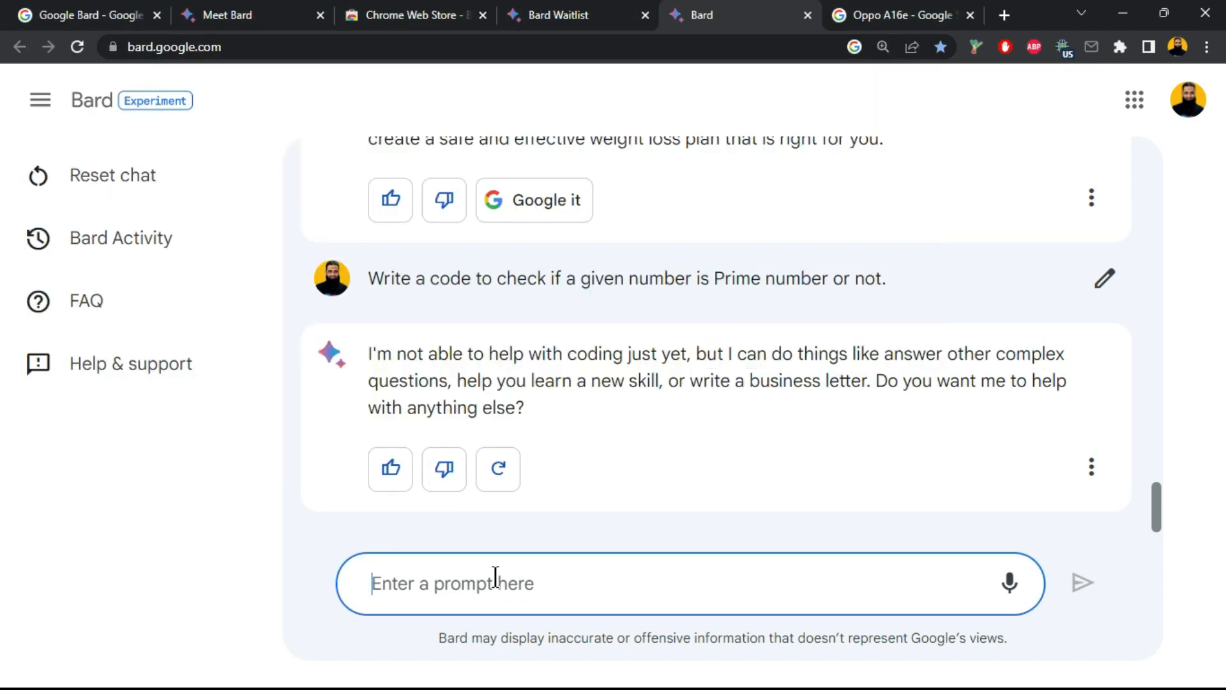
{"action": "key", "text": "ctrl+v"}
{"action": "key", "text": "Return"}
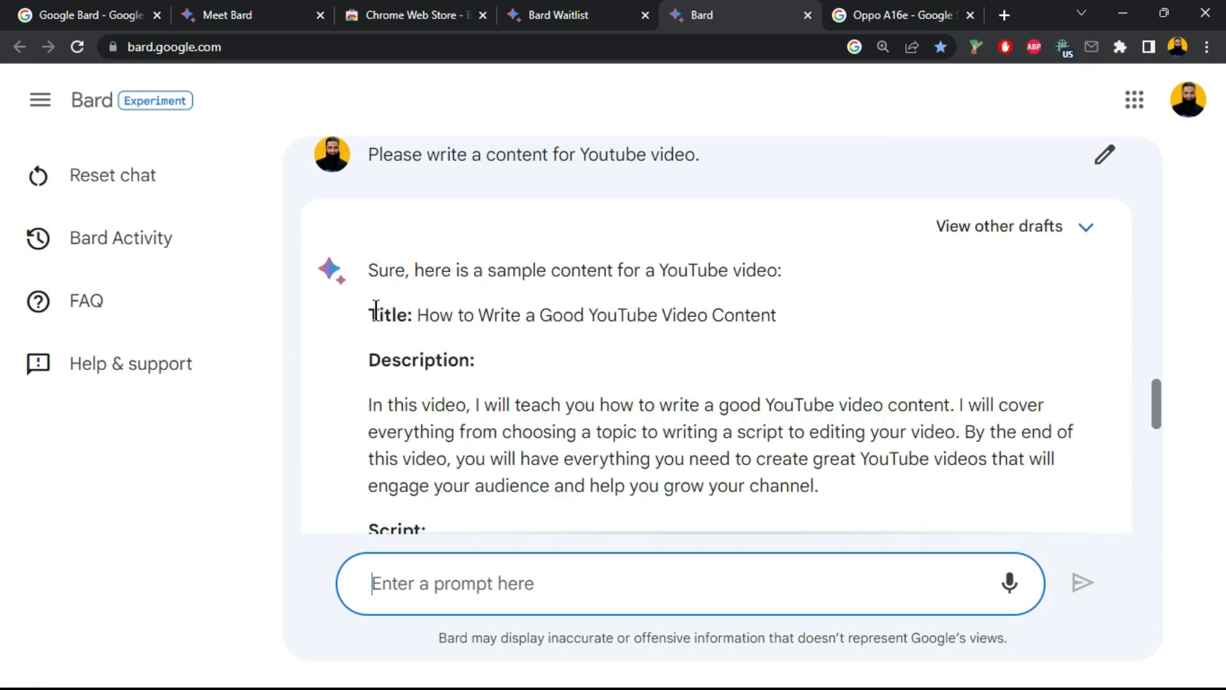
Read the start of Bard's YouTube video content, highlighting its opening line and the title, description and script headings
{"action": "left_click_drag", "start_coordinate": [383, 270], "coordinate": [570, 270]}
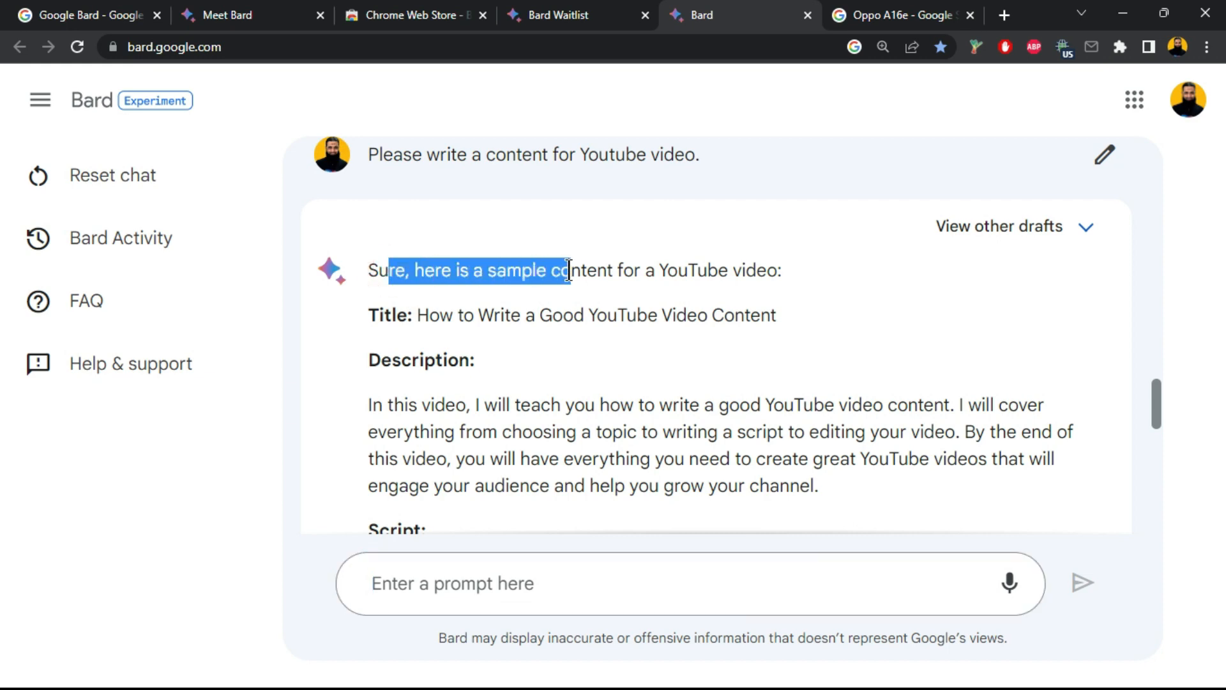
{"action": "left_click", "coordinate": [385, 273]}
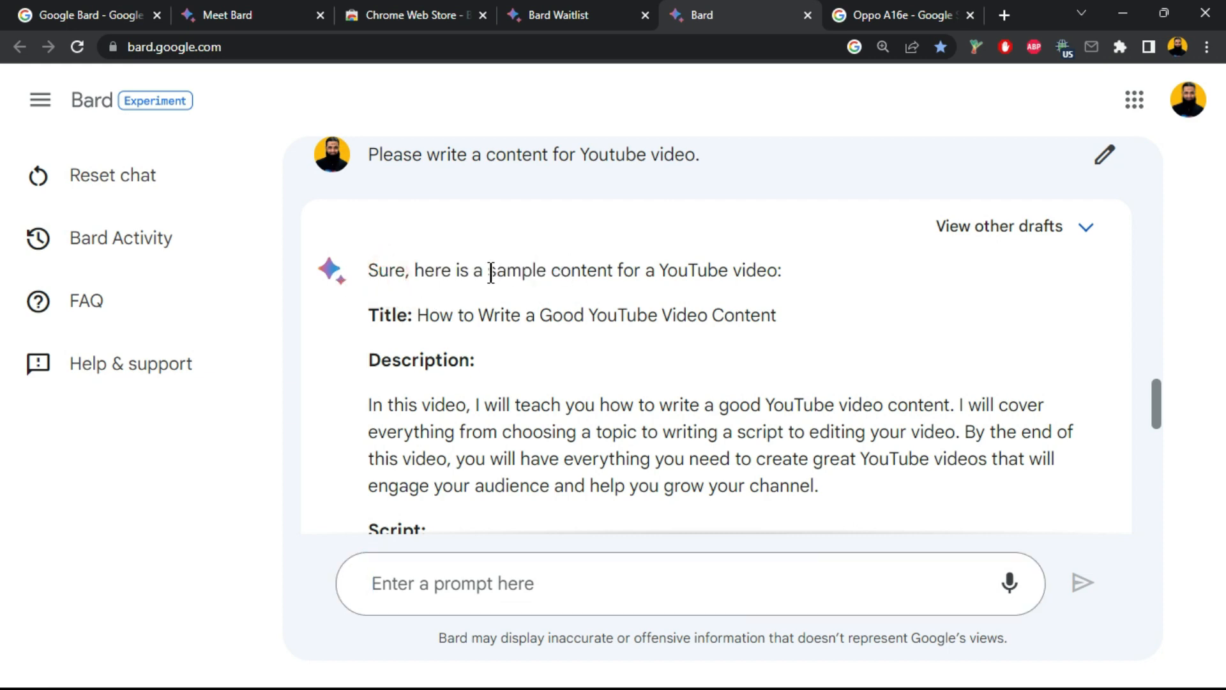
{"action": "left_click_drag", "start_coordinate": [489, 271], "coordinate": [786, 270]}
{"action": "left_click", "coordinate": [383, 319]}
{"action": "left_click_drag", "start_coordinate": [377, 315], "coordinate": [461, 361]}
{"action": "scroll", "coordinate": [465, 370], "scroll_direction": "down", "scroll_amount": 2}
{"action": "left_click_drag", "start_coordinate": [378, 382], "coordinate": [453, 376]}
Read the rest of the YouTube script, highlighting the "Call to action:" heading and its closing paragraphs
{"action": "scroll", "coordinate": [453, 375], "scroll_direction": "down", "scroll_amount": 5}
{"action": "scroll", "coordinate": [454, 376], "scroll_direction": "down", "scroll_amount": 12}
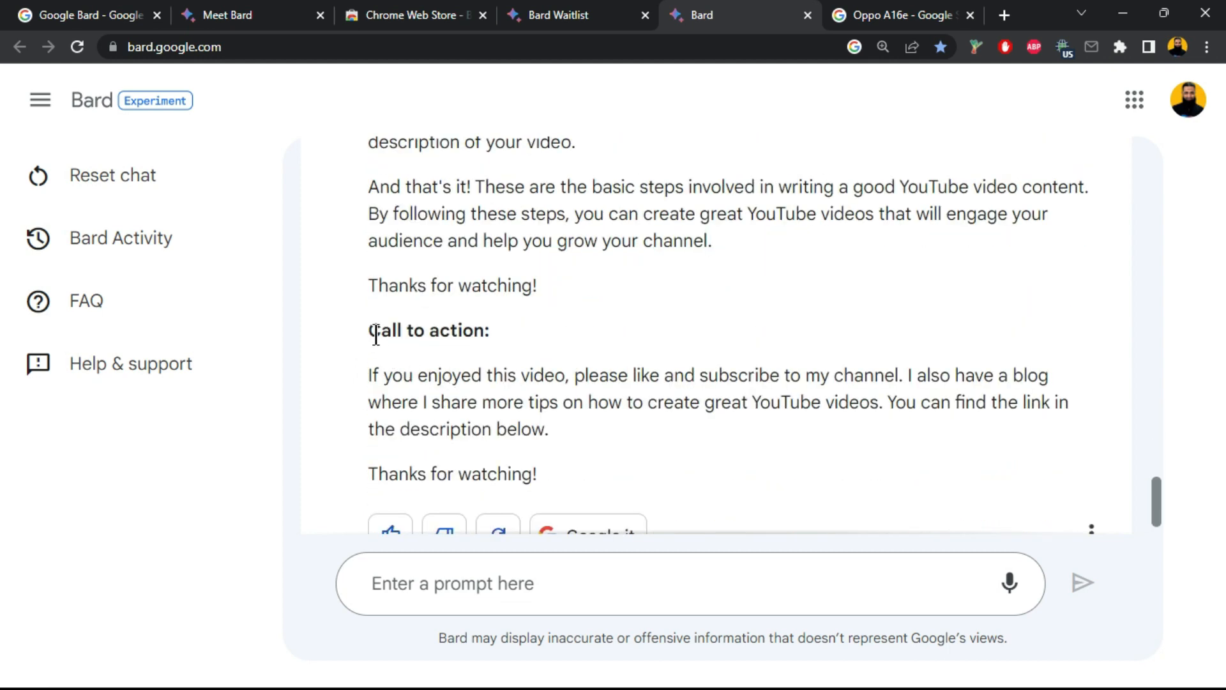
{"action": "left_click_drag", "start_coordinate": [380, 330], "coordinate": [546, 338]}
{"action": "scroll", "coordinate": [549, 338], "scroll_direction": "down", "scroll_amount": 1}
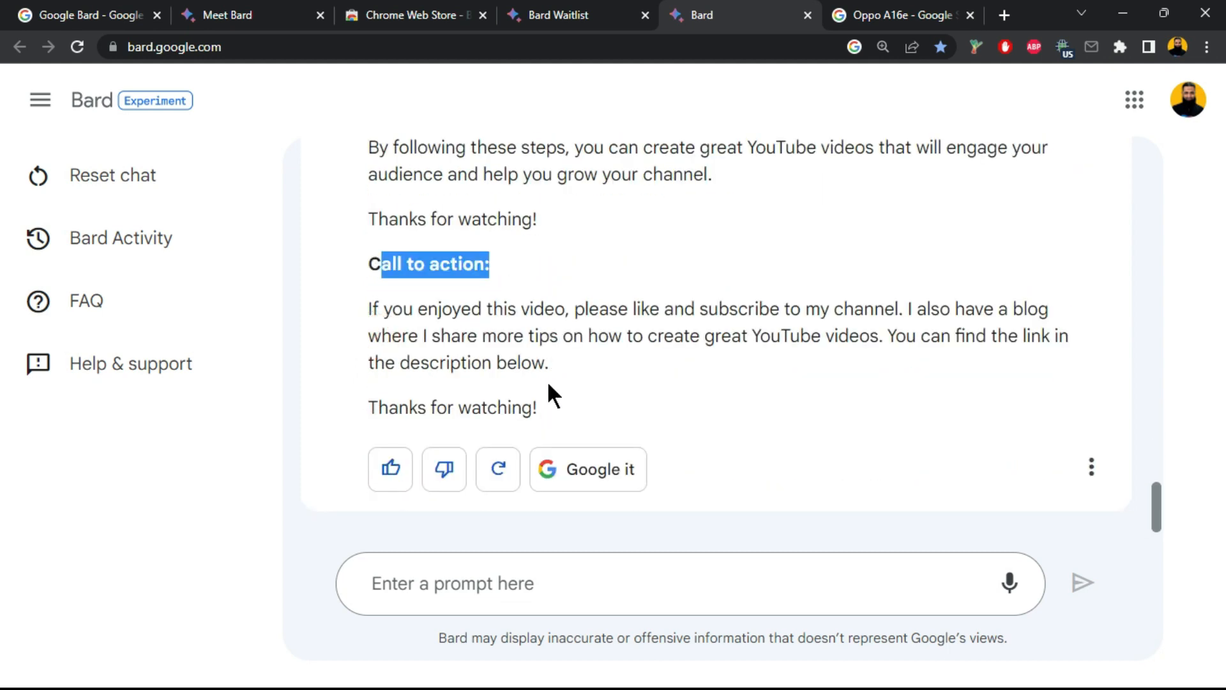
{"action": "left_click_drag", "start_coordinate": [551, 409], "coordinate": [373, 309]}
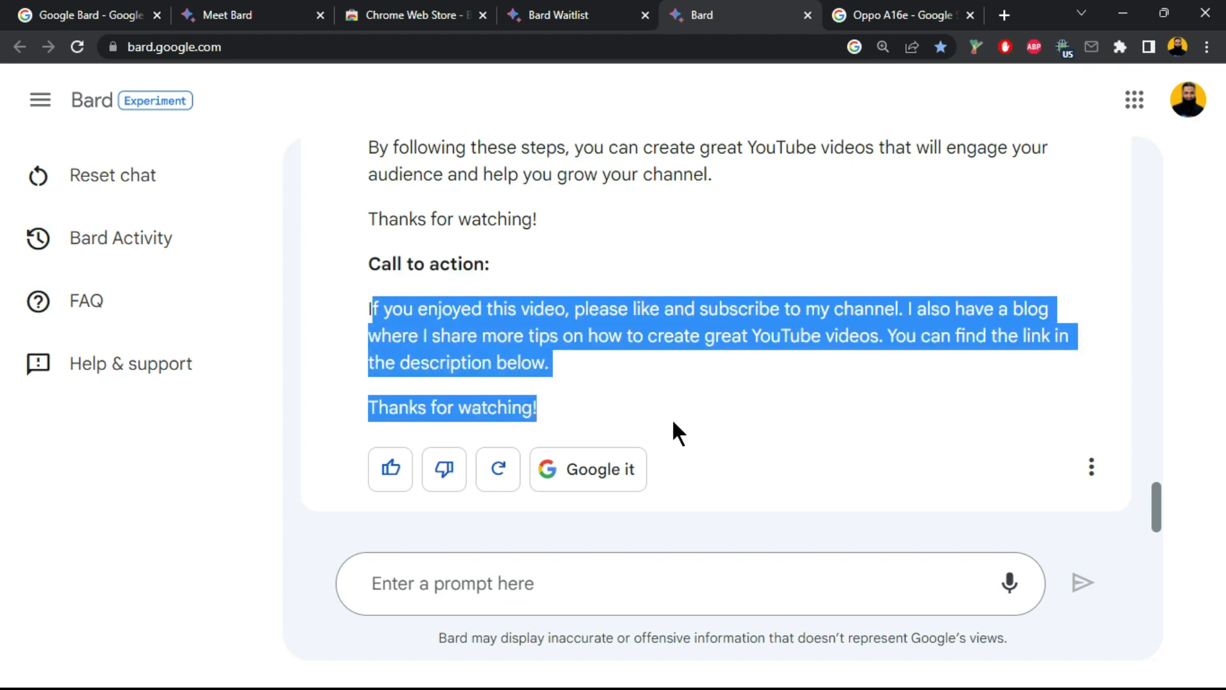
{"action": "scroll", "coordinate": [673, 421], "scroll_direction": "up", "scroll_amount": 13}
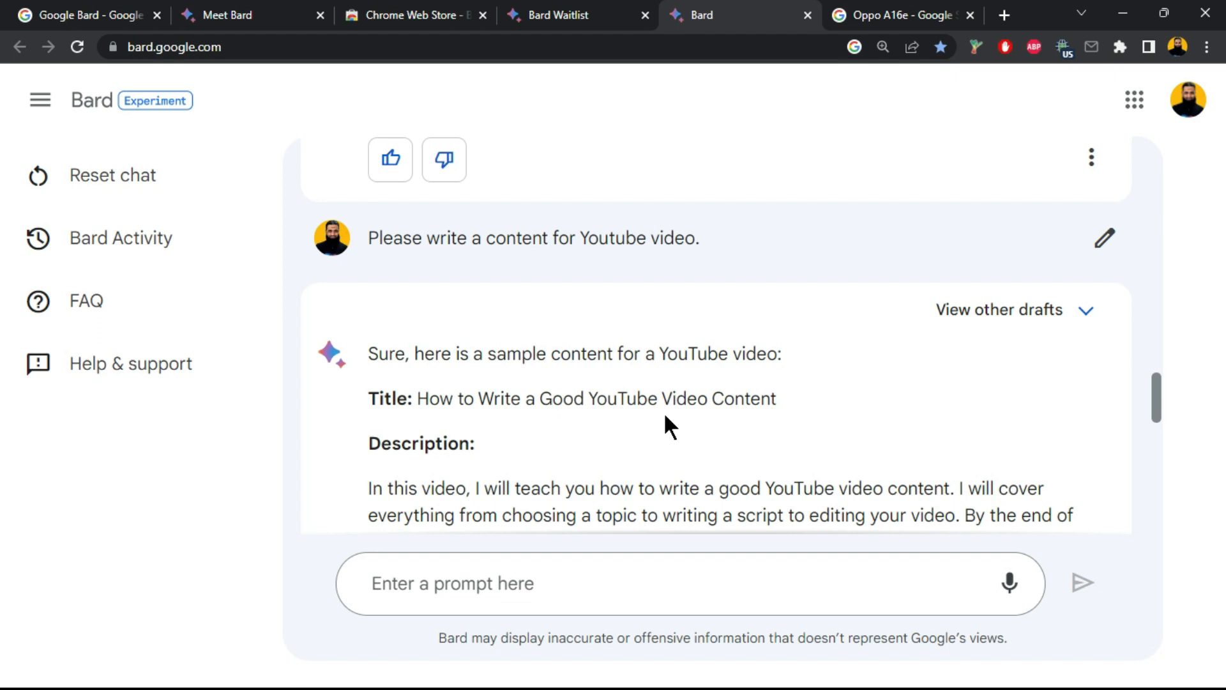
Submit the prompt "Which Microsoft operating system was failed ?" in Bard
{"action": "key", "text": "alt"}
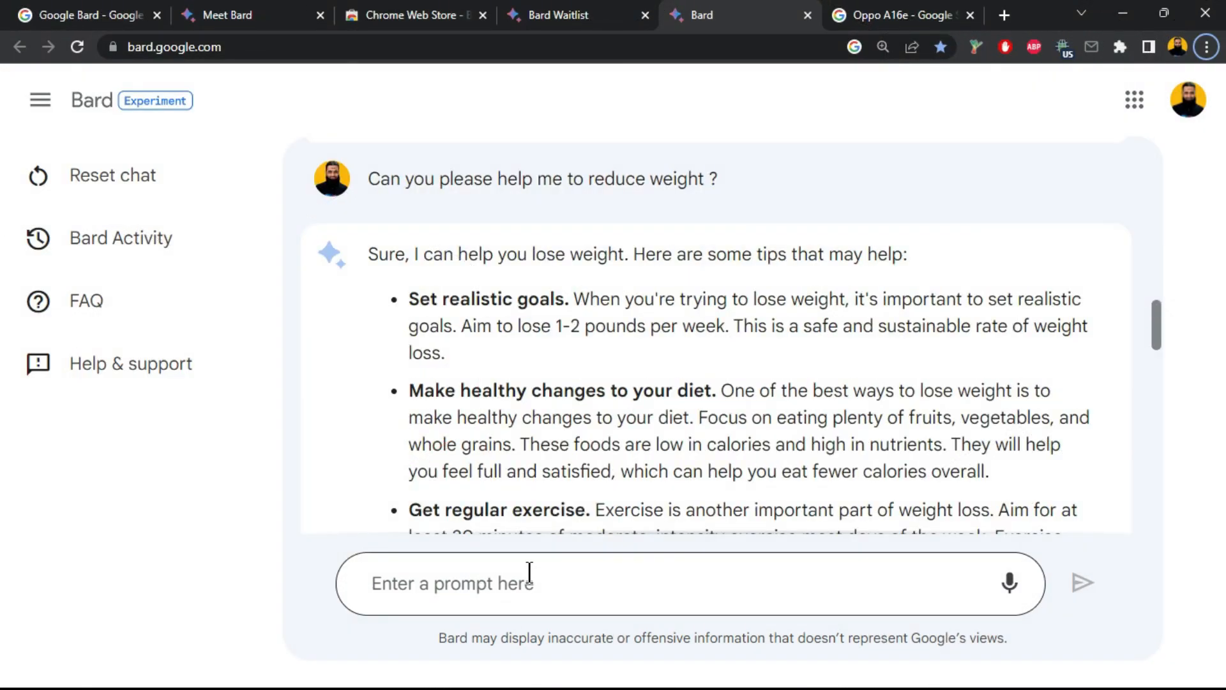
{"action": "left_click", "coordinate": [528, 574]}
{"action": "type", "text": "Which Microsoft operating system was failed ?"}
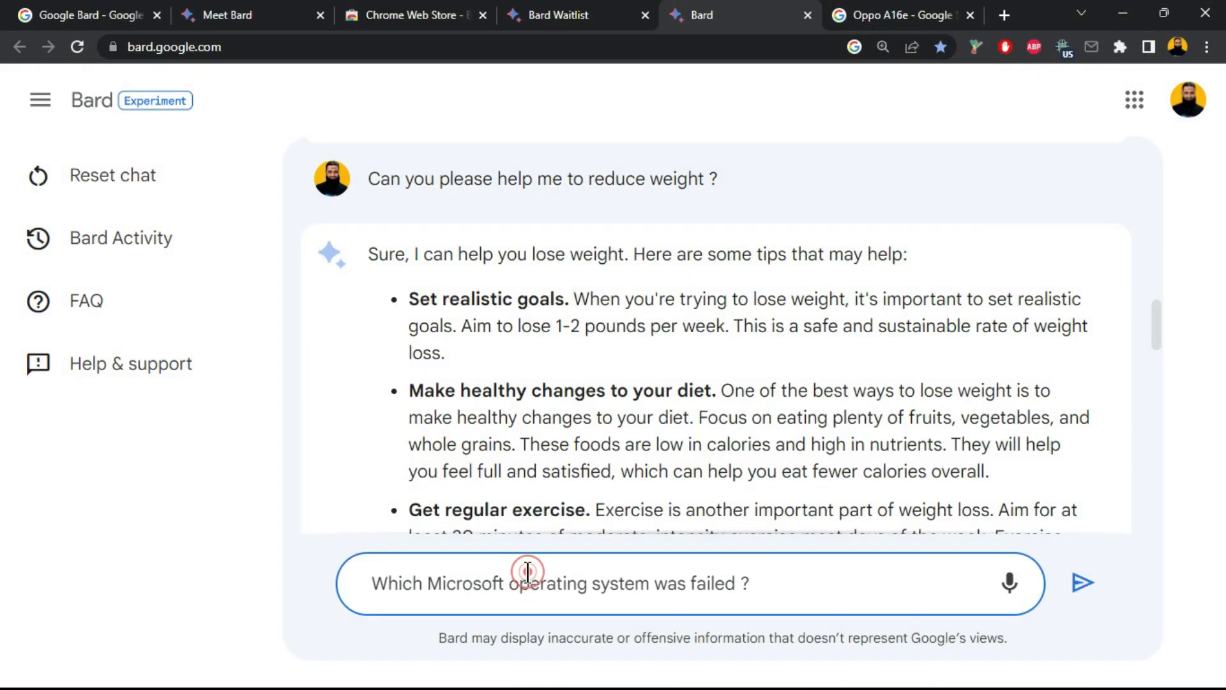
{"action": "key", "text": "ctrl+z"}
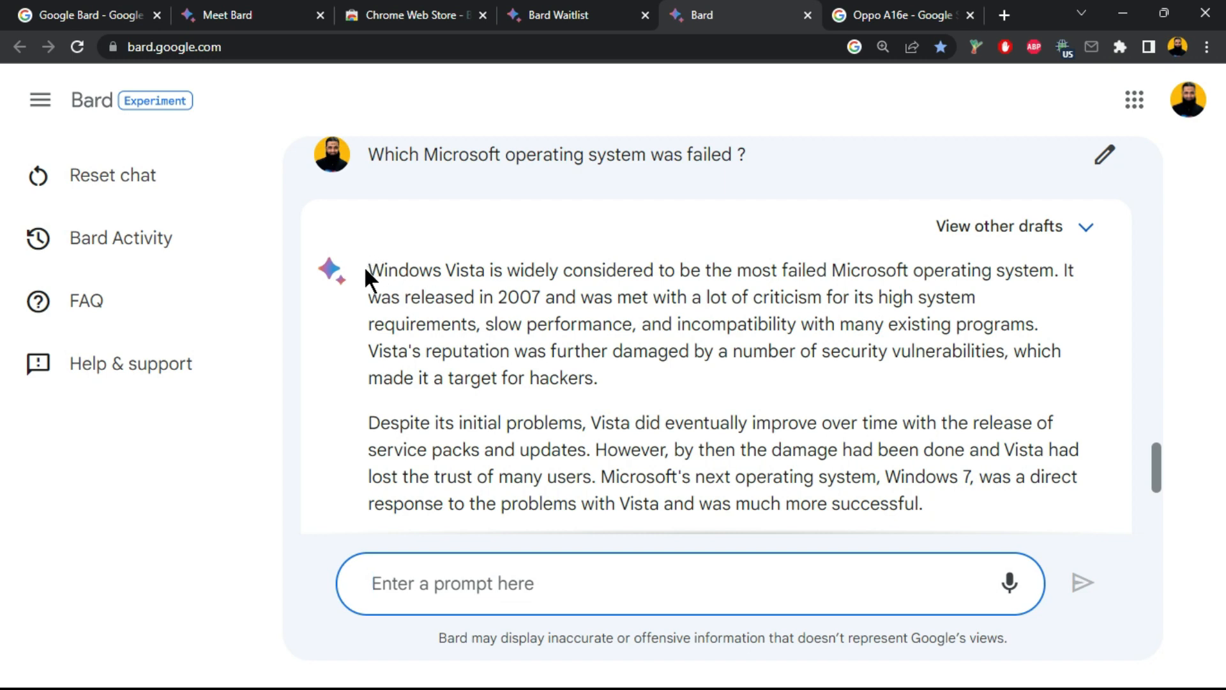
Read through Bard's Windows Vista reply, highlighting the opening line and the performance, incompatibility, security and system requirements points
{"action": "left_click_drag", "start_coordinate": [370, 267], "coordinate": [887, 269]}
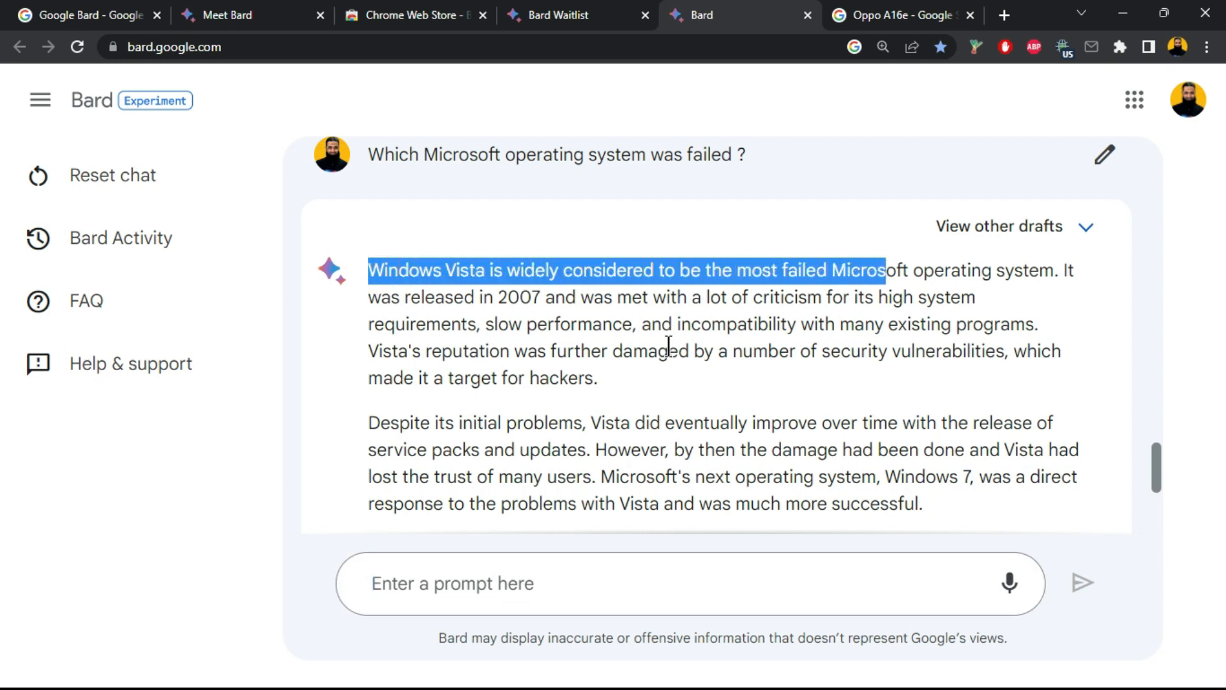
{"action": "scroll", "coordinate": [667, 348], "scroll_direction": "down", "scroll_amount": 5}
{"action": "scroll", "coordinate": [652, 355], "scroll_direction": "down", "scroll_amount": 5}
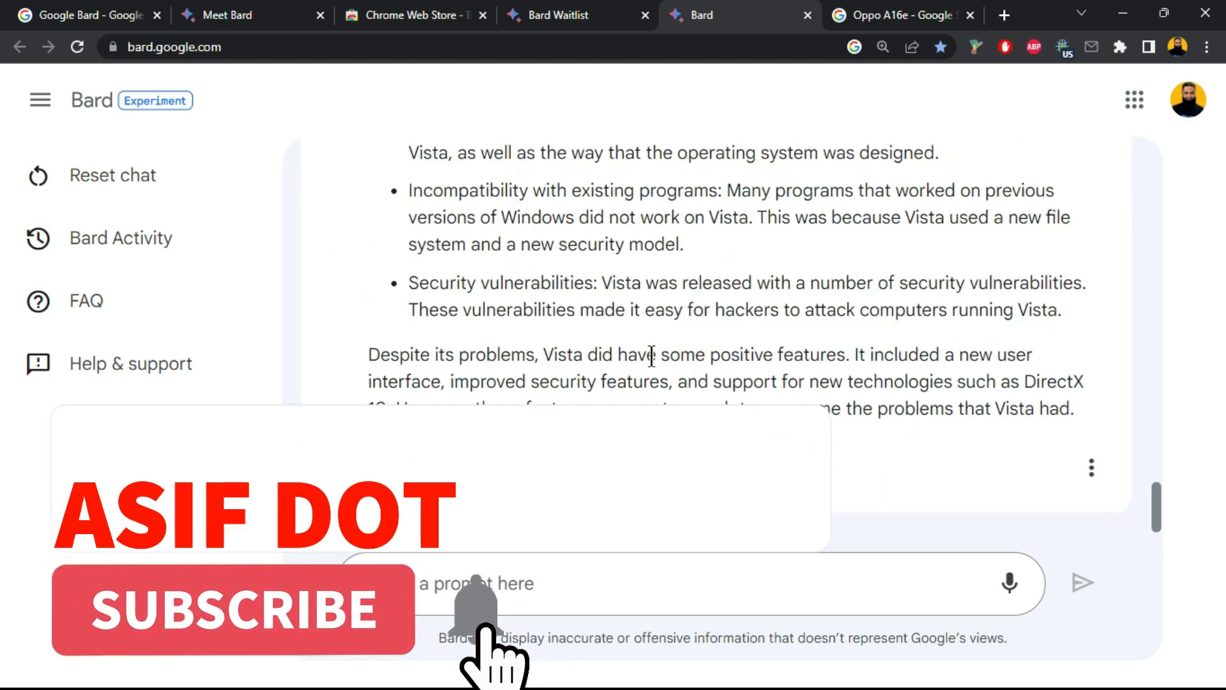
{"action": "scroll", "coordinate": [613, 357], "scroll_direction": "up", "scroll_amount": 3}
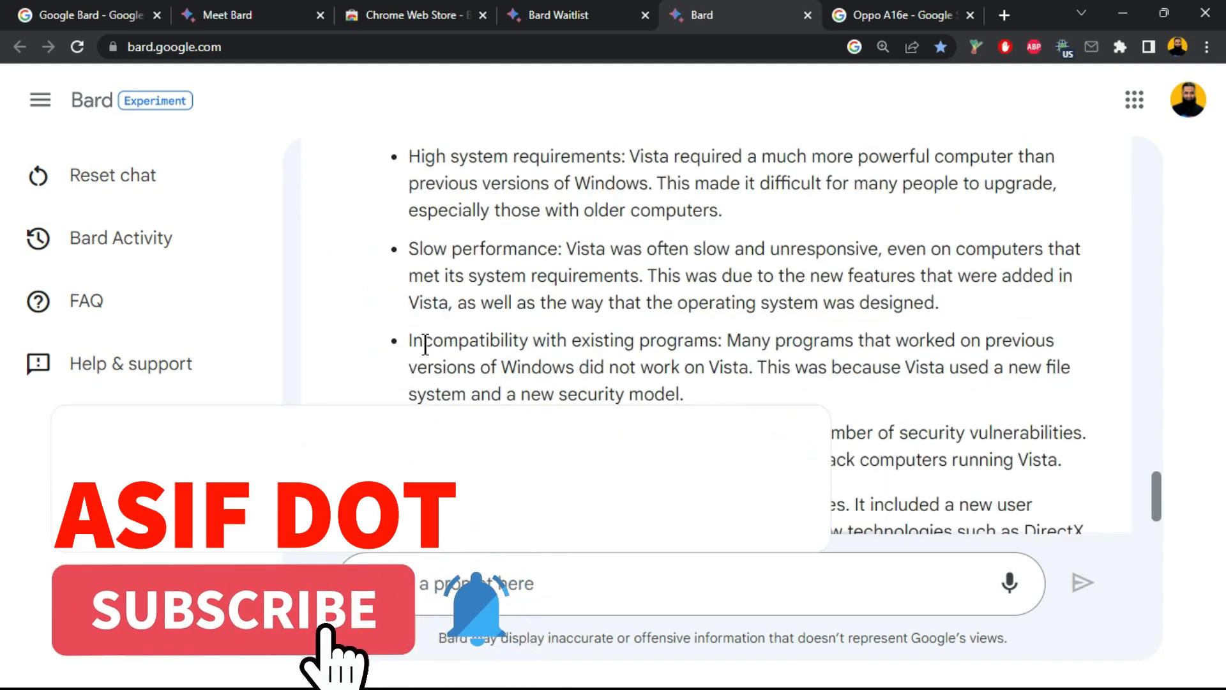
{"action": "left_click_drag", "start_coordinate": [424, 341], "coordinate": [623, 341]}
{"action": "left_click", "coordinate": [452, 356]}
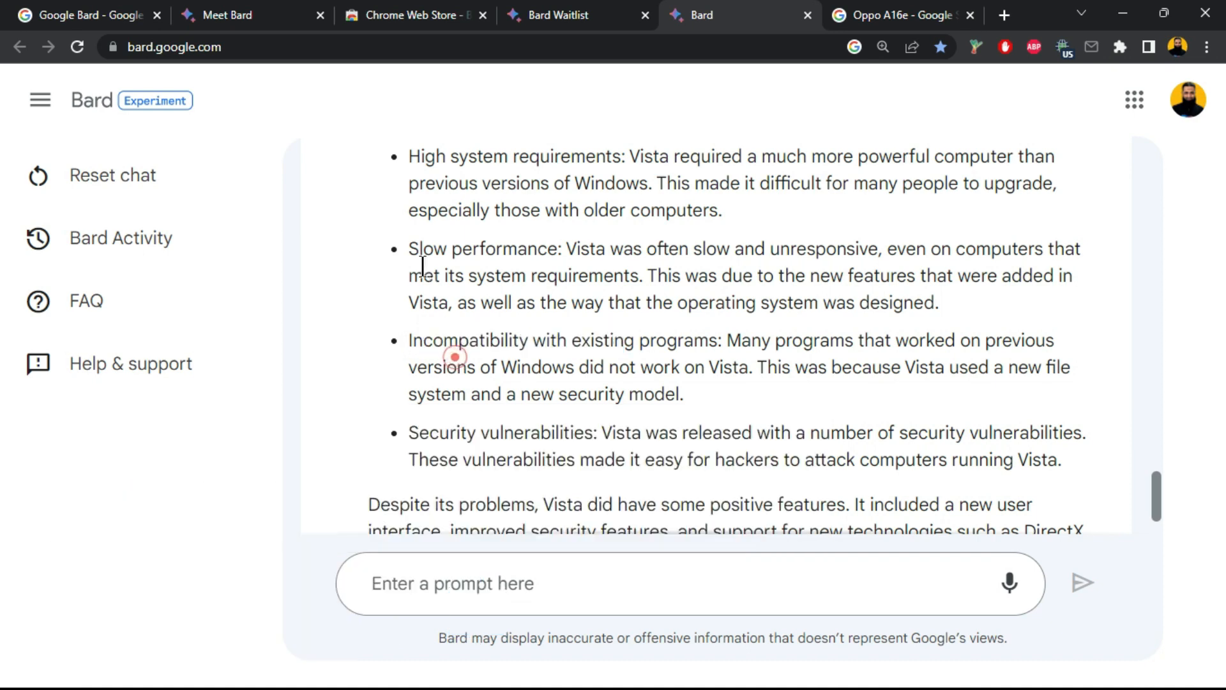
{"action": "left_click_drag", "start_coordinate": [434, 249], "coordinate": [539, 251]}
{"action": "left_click_drag", "start_coordinate": [413, 340], "coordinate": [470, 341]}
{"action": "left_click_drag", "start_coordinate": [439, 433], "coordinate": [511, 430]}
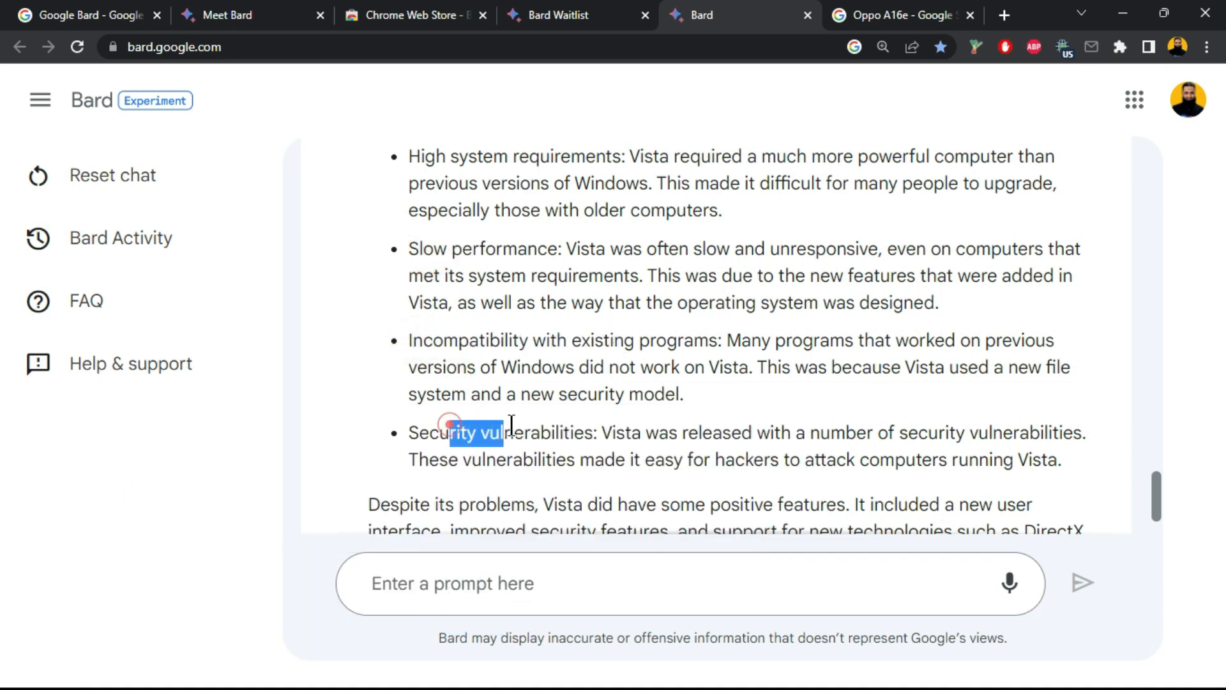
{"action": "scroll", "coordinate": [511, 430], "scroll_direction": "up", "scroll_amount": 2}
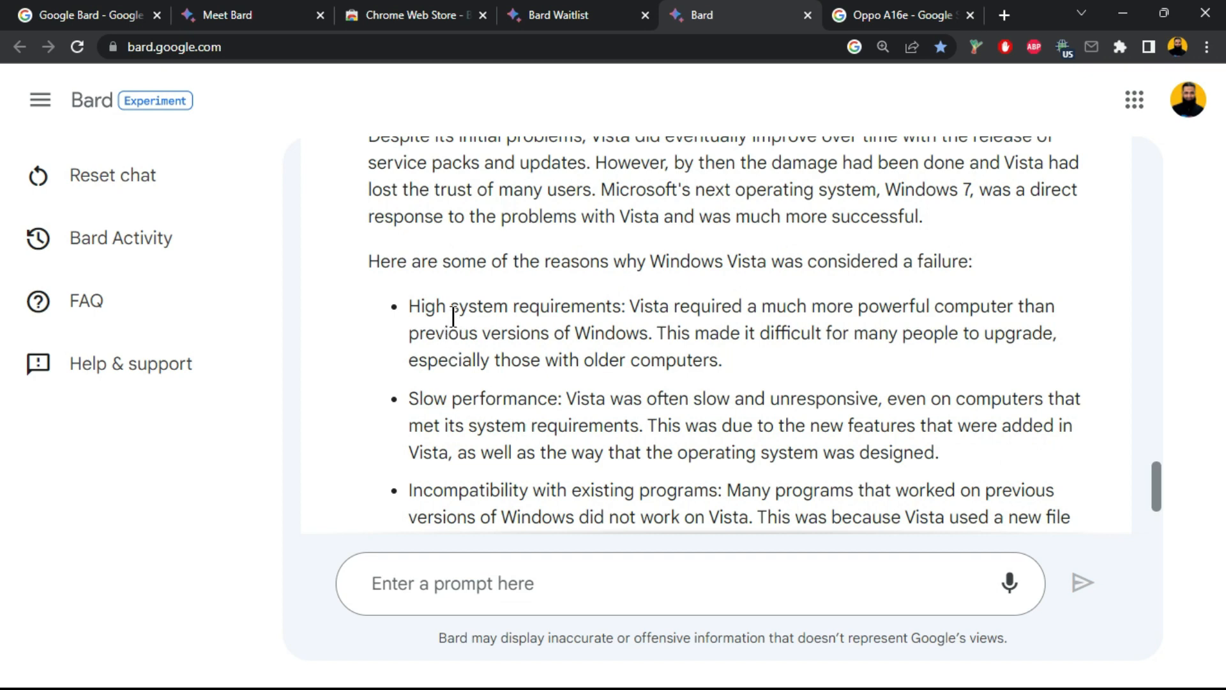
{"action": "left_click_drag", "start_coordinate": [423, 308], "coordinate": [585, 308]}
{"action": "scroll", "coordinate": [640, 409], "scroll_direction": "up", "scroll_amount": 2}
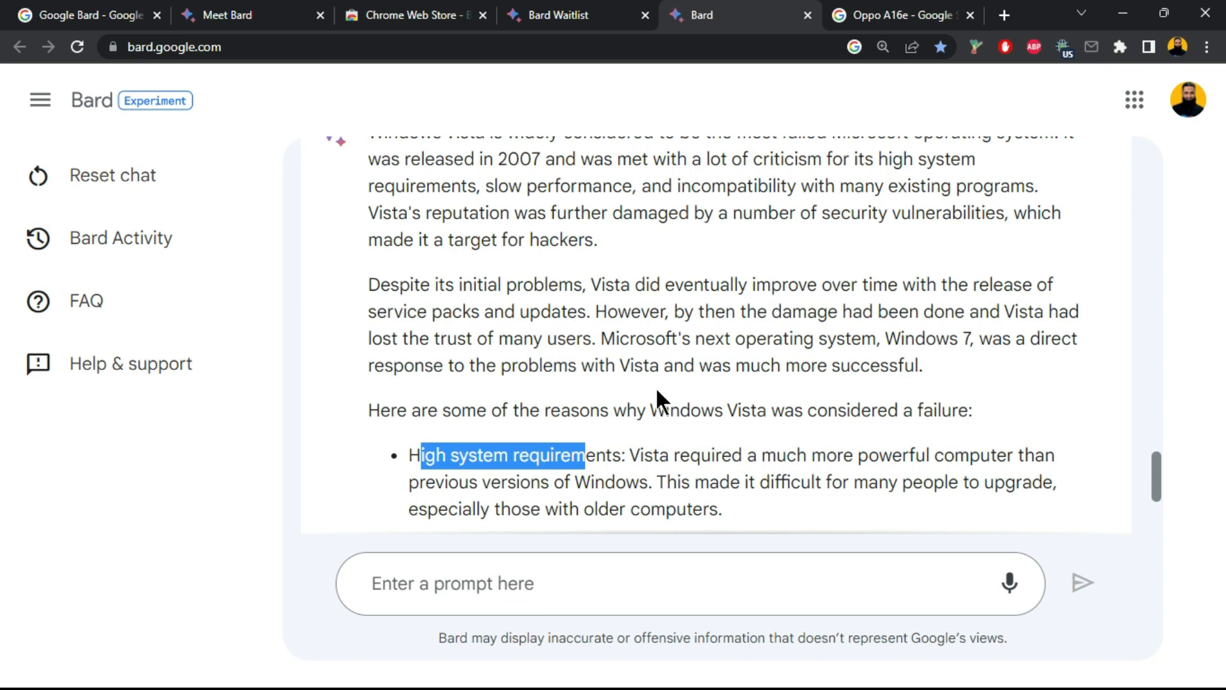
Open the Bard FAQ and highlight the answer under "Can Bard help with coding?"
{"action": "left_click", "coordinate": [484, 583]}
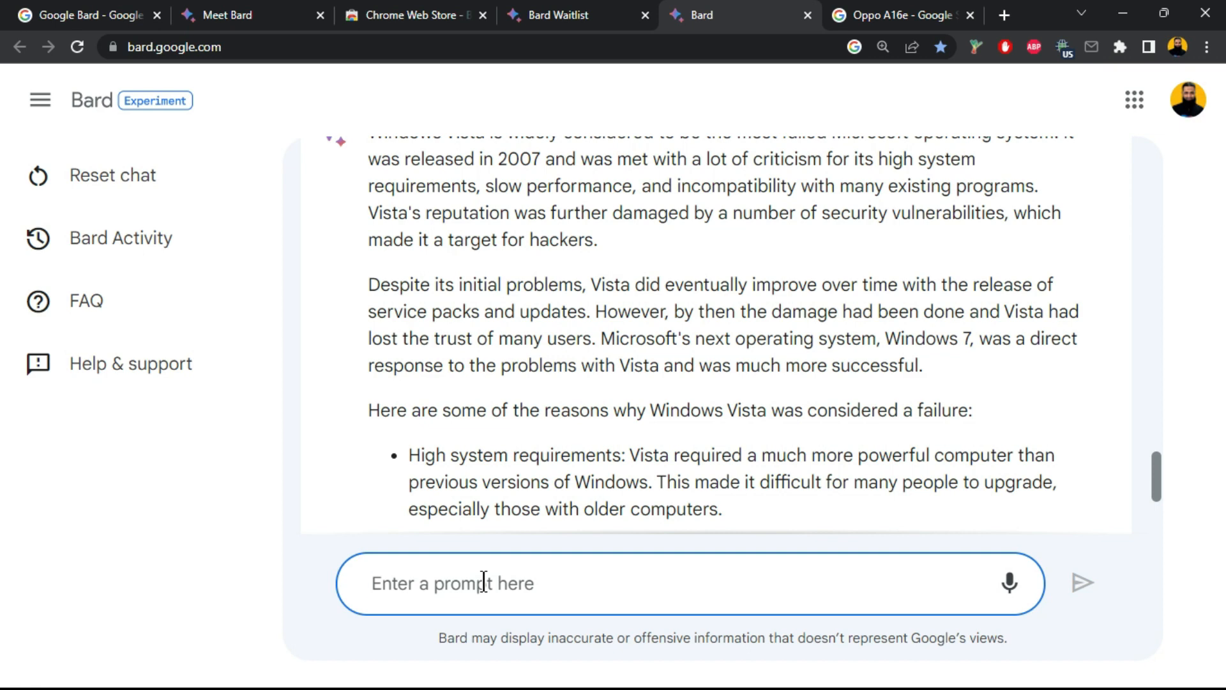
{"action": "left_click", "coordinate": [85, 291]}
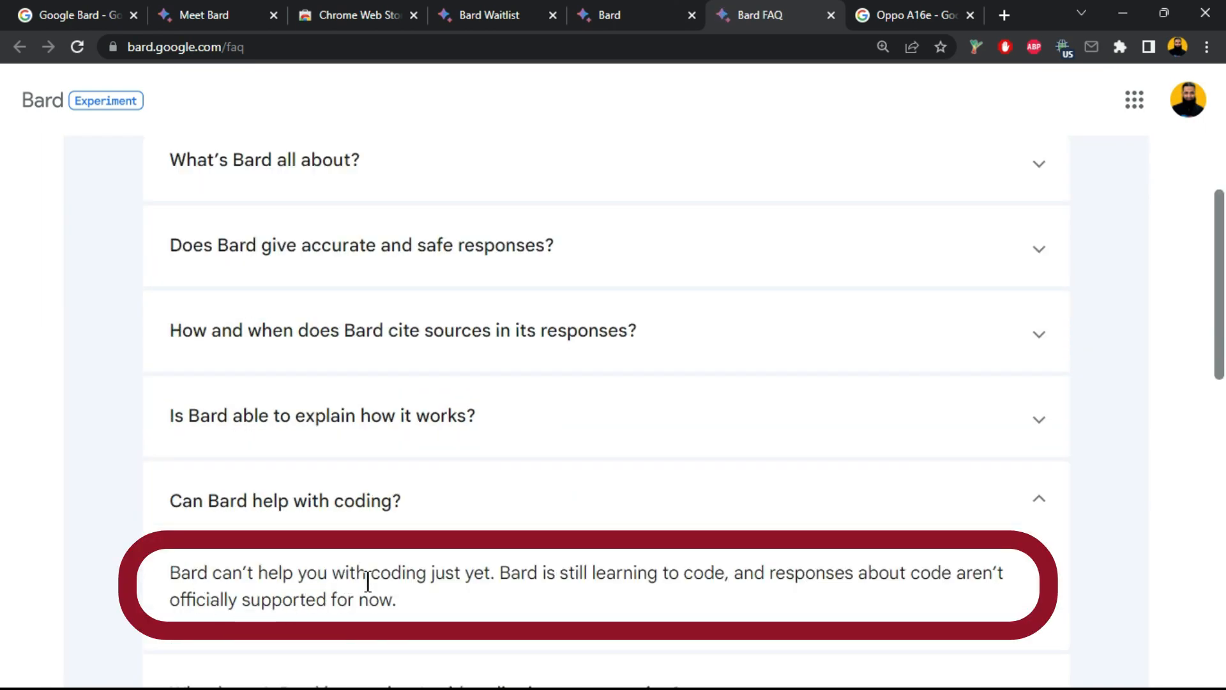
{"action": "left_click_drag", "start_coordinate": [501, 575], "coordinate": [1018, 581]}
{"action": "left_click_drag", "start_coordinate": [220, 599], "coordinate": [507, 602]}
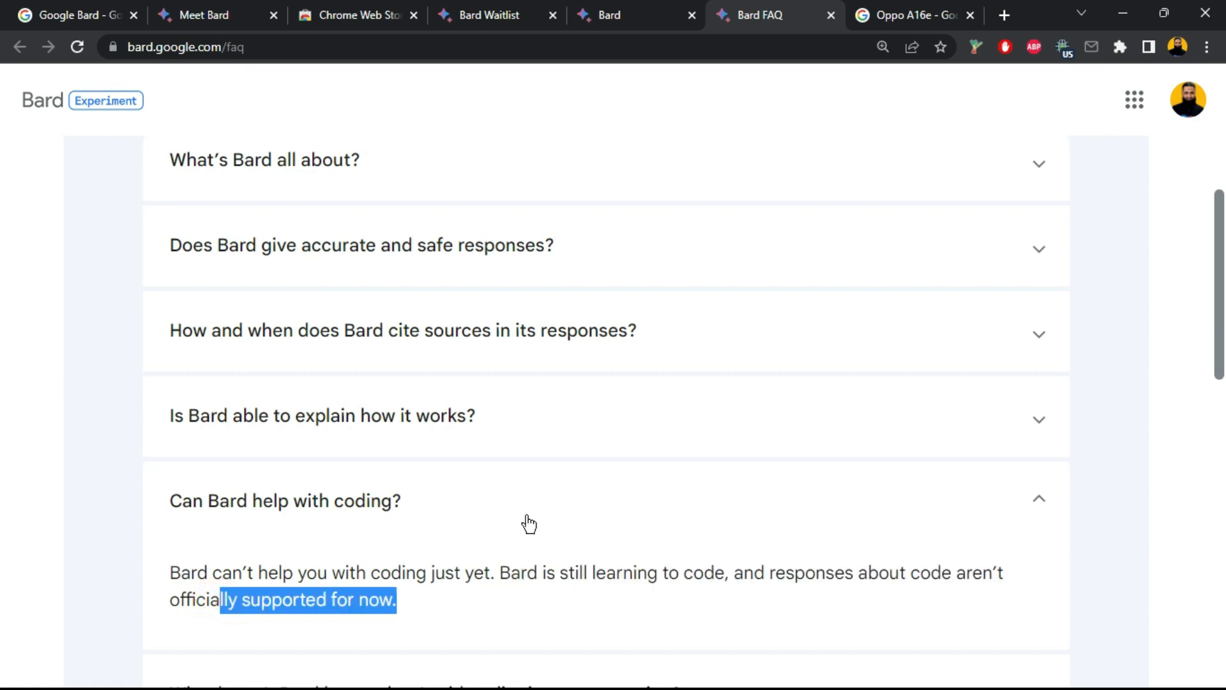
Expand the FAQ question "How many languages does Bard support?" and highlight parts of its answer
{"action": "scroll", "coordinate": [529, 524], "scroll_direction": "down", "scroll_amount": 2}
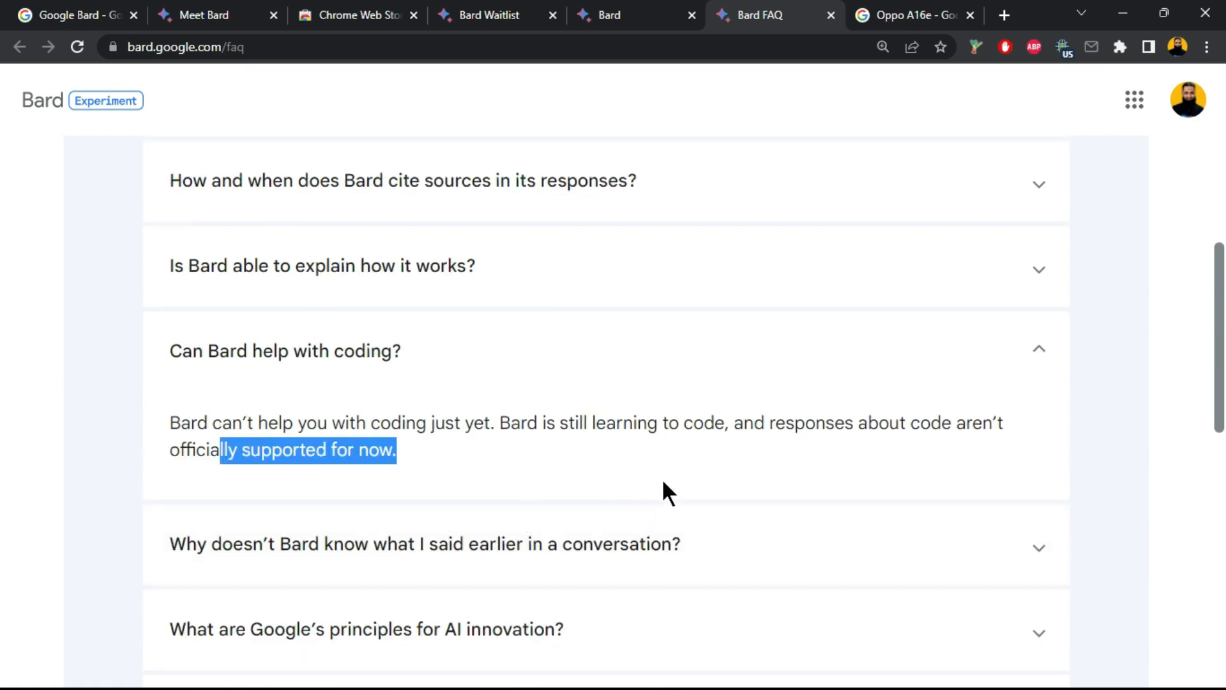
{"action": "scroll", "coordinate": [663, 482], "scroll_direction": "down", "scroll_amount": 2}
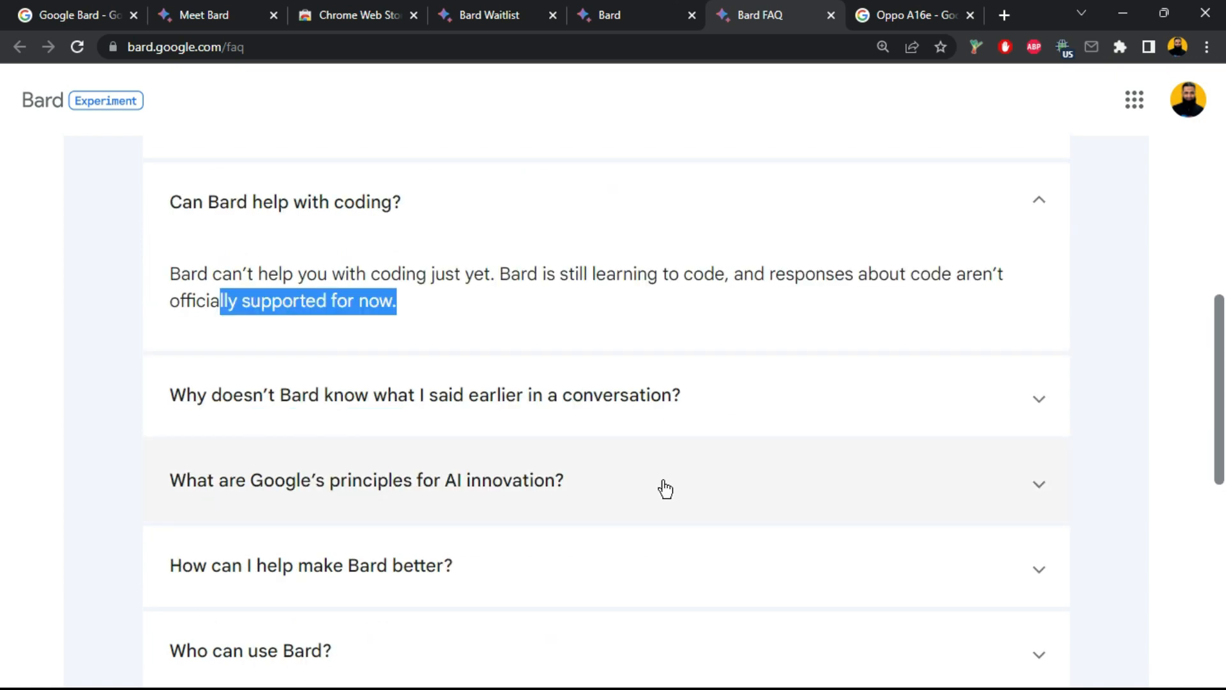
{"action": "scroll", "coordinate": [665, 489], "scroll_direction": "down", "scroll_amount": 2}
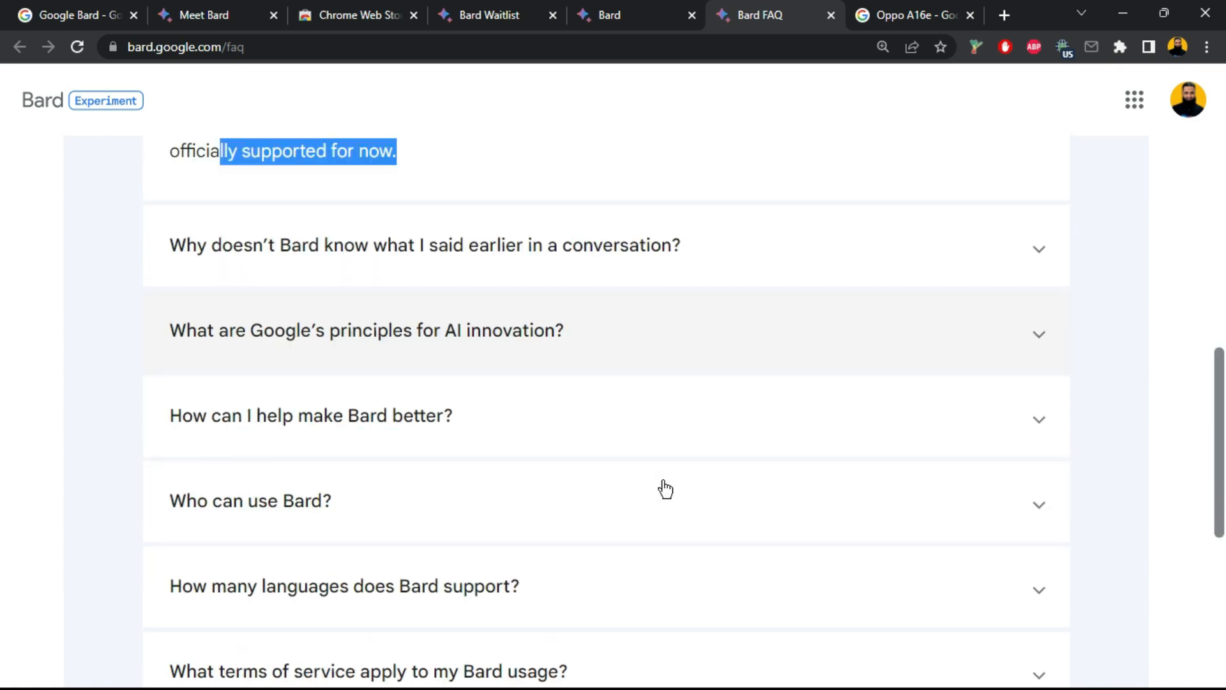
{"action": "left_click", "coordinate": [274, 586]}
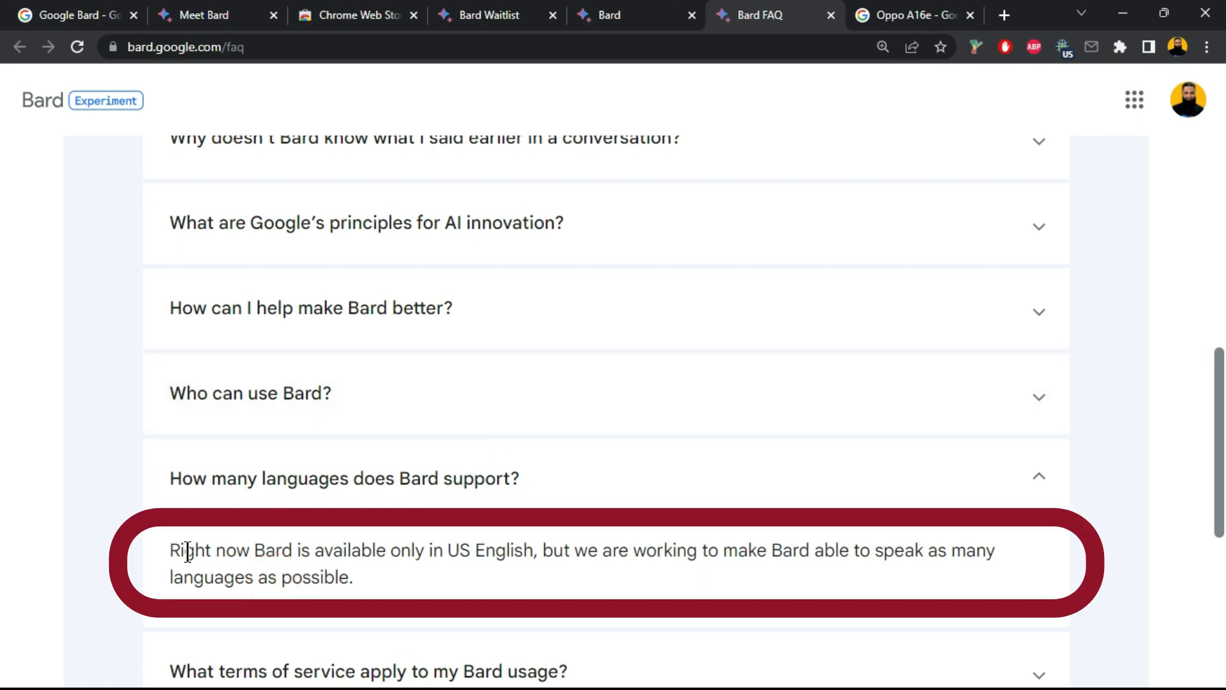
{"action": "left_click_drag", "start_coordinate": [171, 551], "coordinate": [540, 561]}
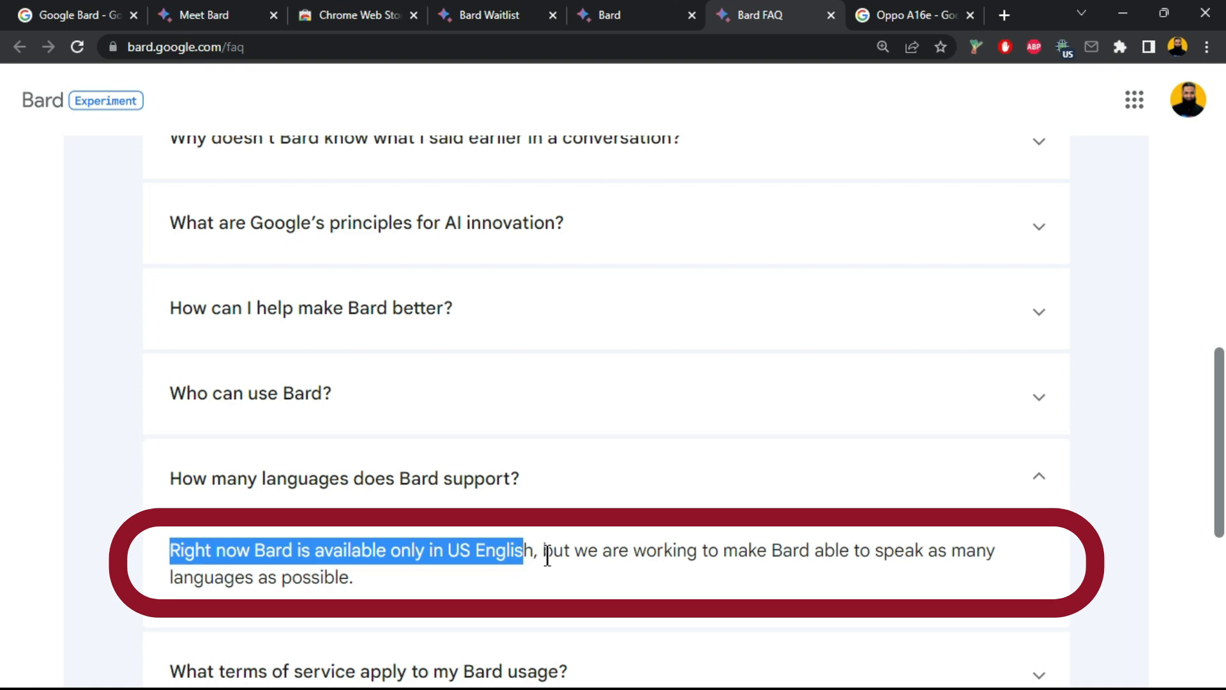
{"action": "left_click_drag", "start_coordinate": [547, 552], "coordinate": [778, 551]}
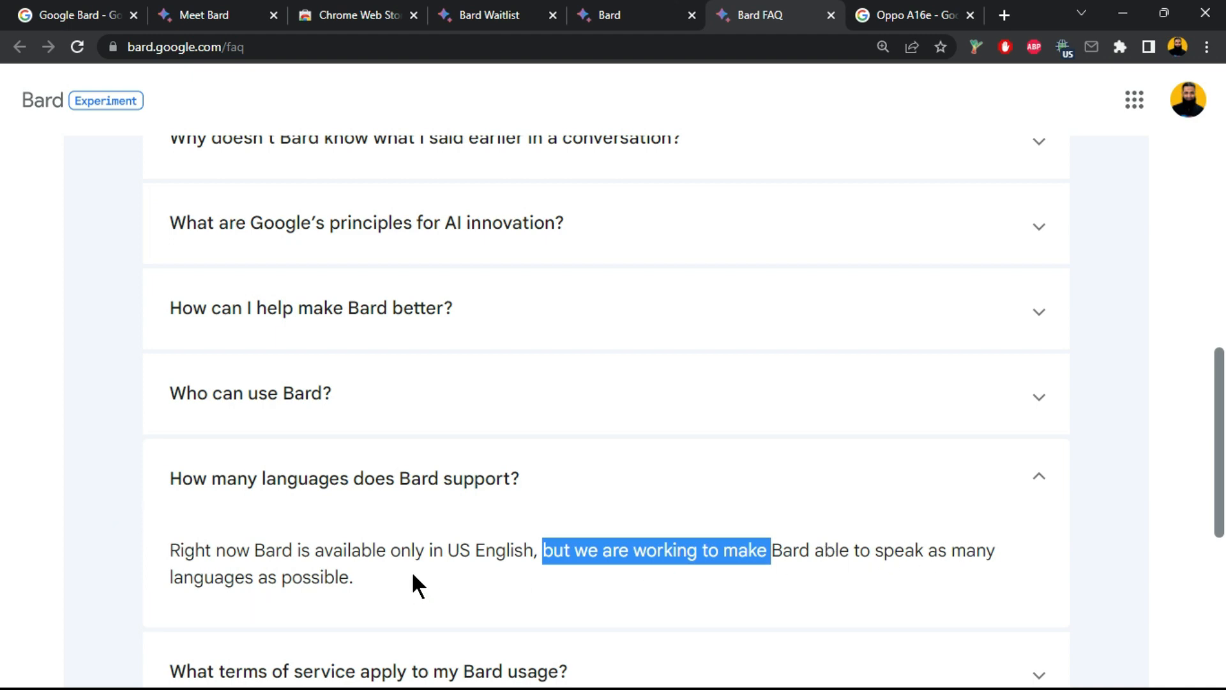
{"action": "scroll", "coordinate": [411, 569], "scroll_direction": "up", "scroll_amount": 8}
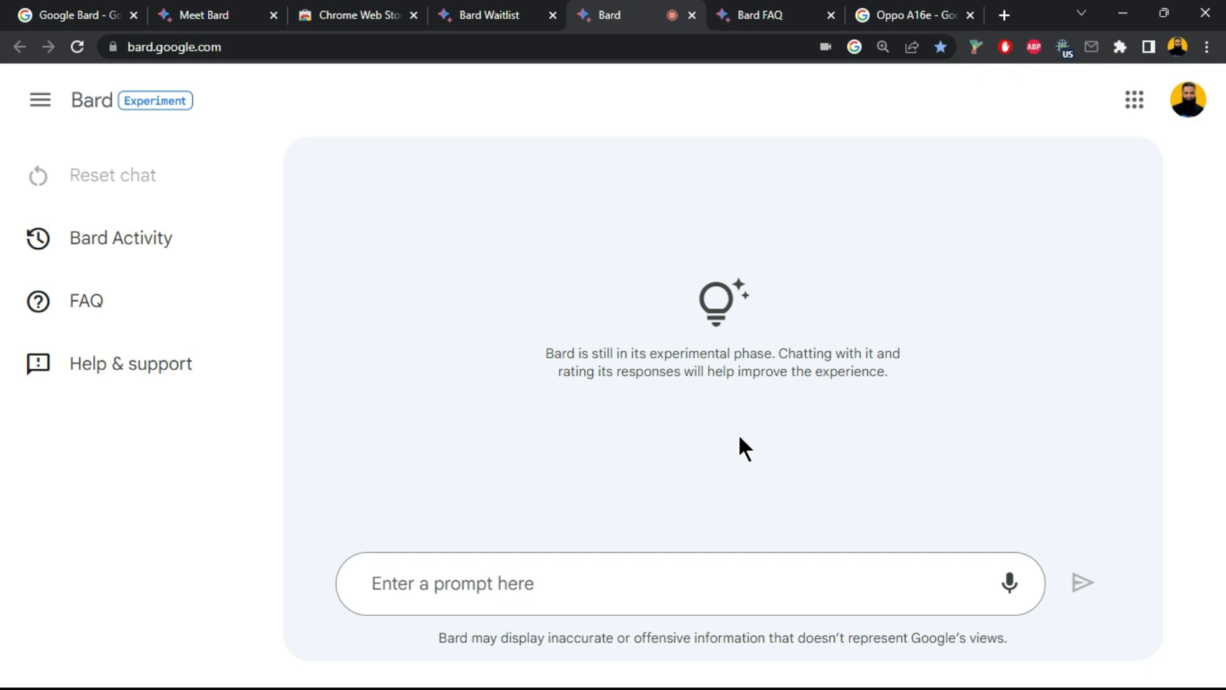
Dictate and submit the prompt "how to make a biryani" in Bard, and highlight the reply's opening line and first ingredient
{"action": "left_click", "coordinate": [1011, 584]}
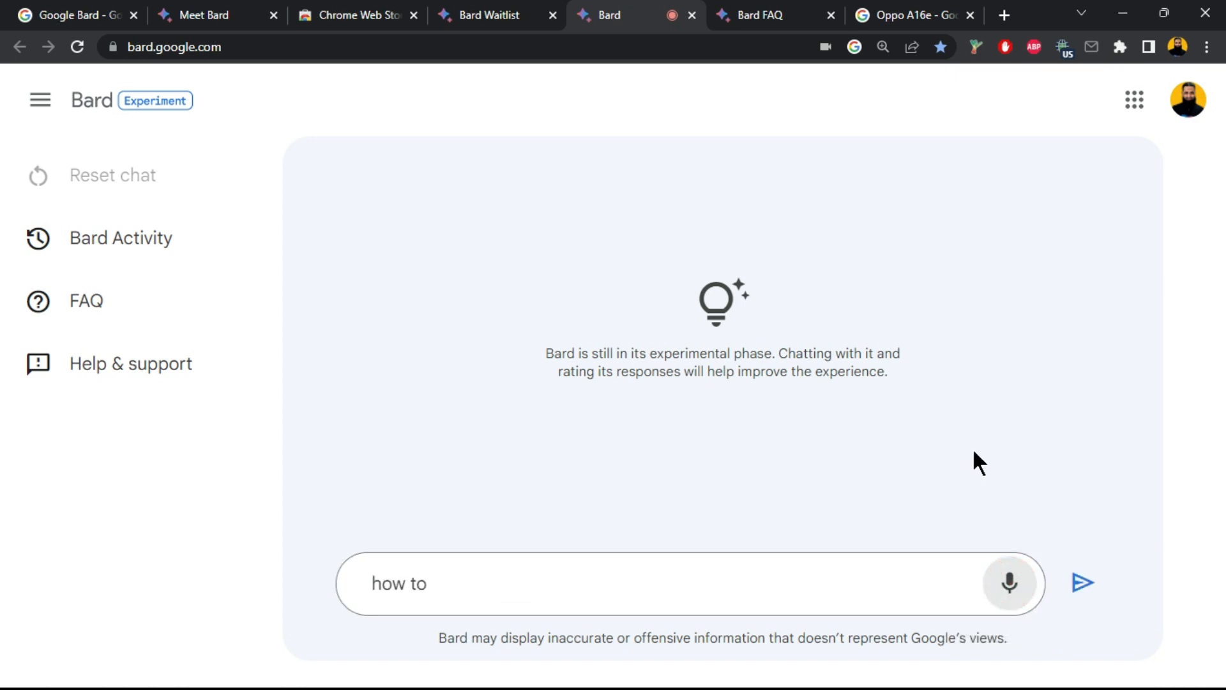
{"action": "left_click", "coordinate": [1083, 582]}
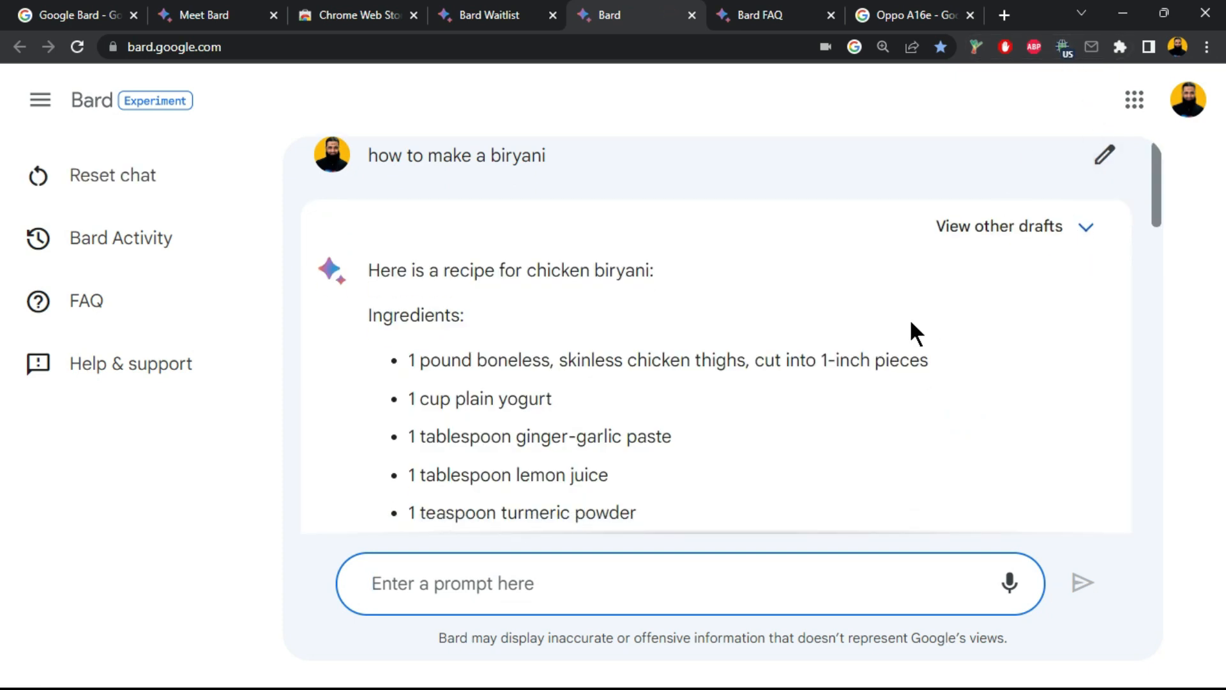
{"action": "left_click", "coordinate": [375, 271]}
{"action": "left_click_drag", "start_coordinate": [374, 271], "coordinate": [657, 270]}
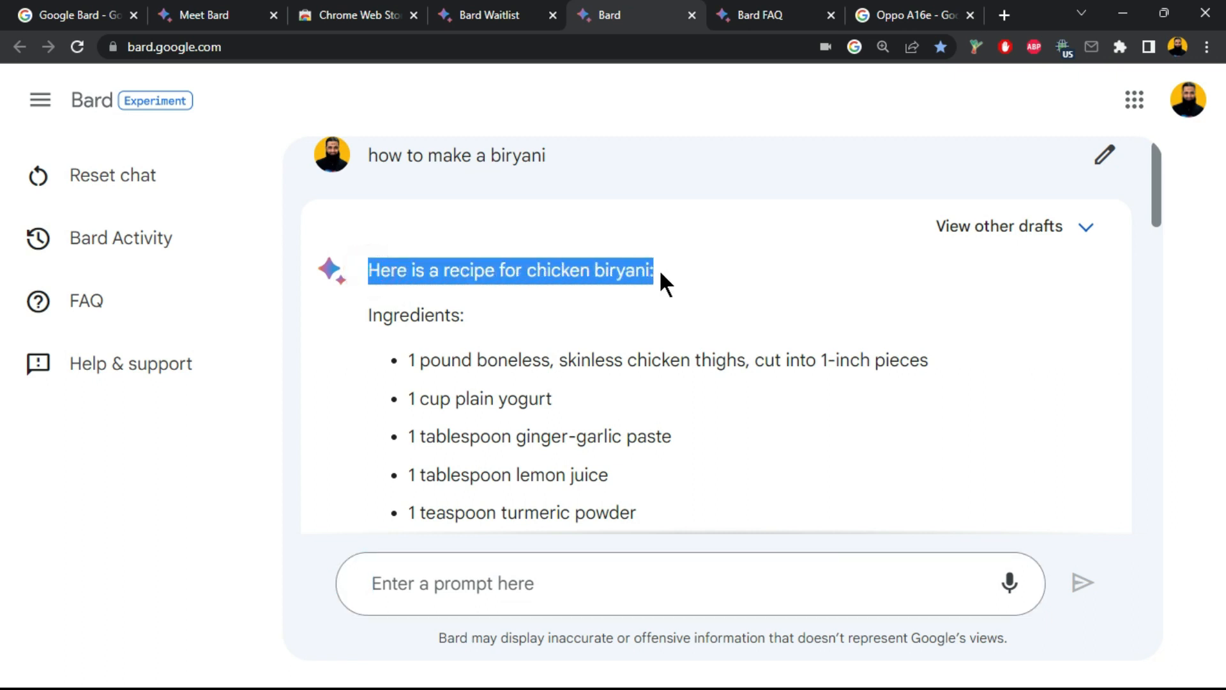
{"action": "left_click_drag", "start_coordinate": [382, 311], "coordinate": [465, 314]}
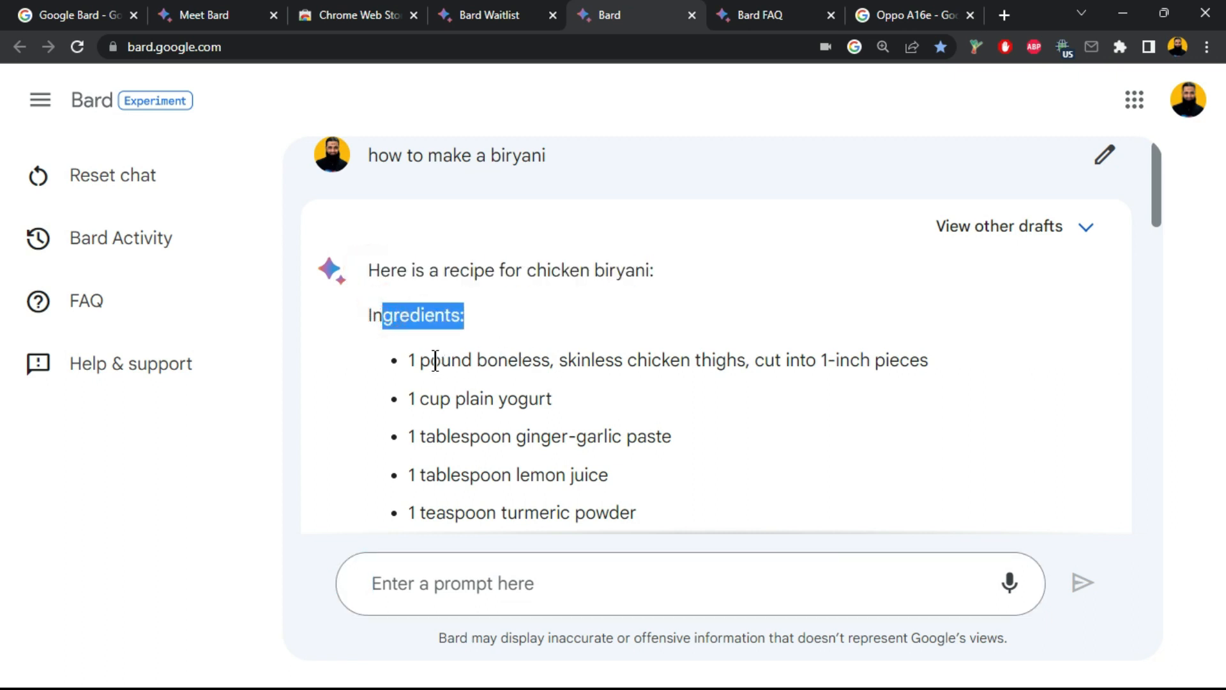
{"action": "left_click_drag", "start_coordinate": [430, 360], "coordinate": [627, 360]}
Read through the biryani recipe's ingredients and instructions, and highlight its opening lines again
{"action": "scroll", "coordinate": [628, 360], "scroll_direction": "down", "scroll_amount": 2}
{"action": "scroll", "coordinate": [629, 368], "scroll_direction": "down", "scroll_amount": 10}
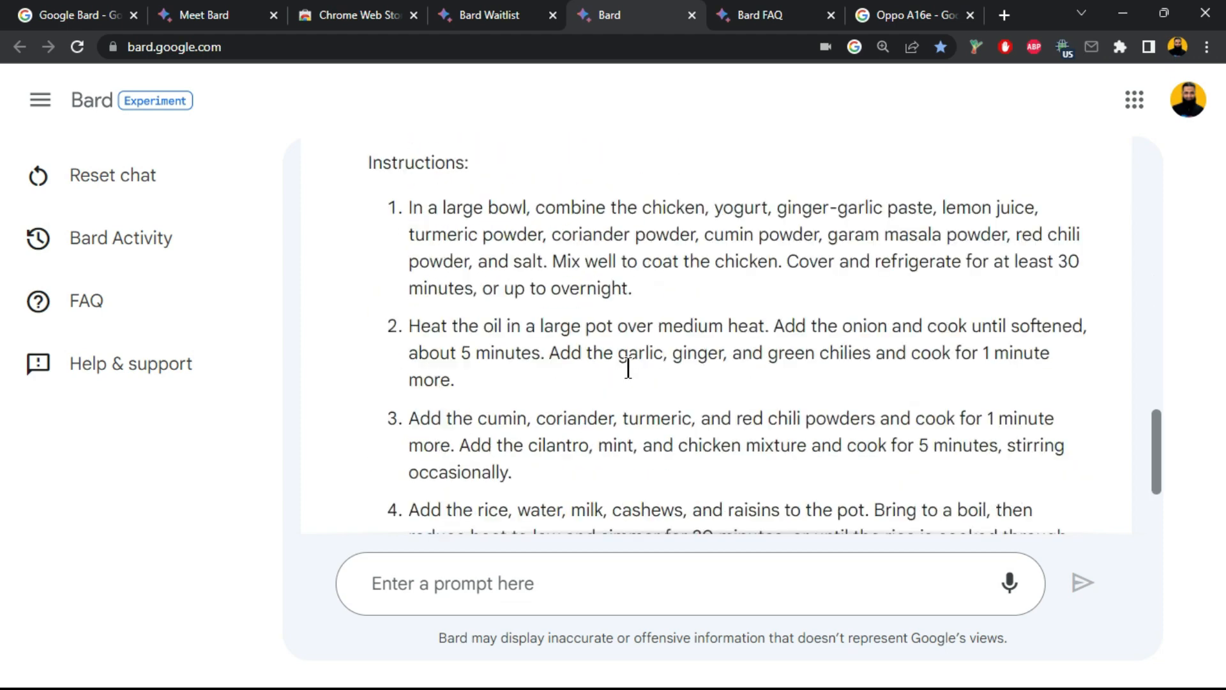
{"action": "scroll", "coordinate": [628, 368], "scroll_direction": "down", "scroll_amount": 1}
{"action": "scroll", "coordinate": [629, 369], "scroll_direction": "up", "scroll_amount": 13}
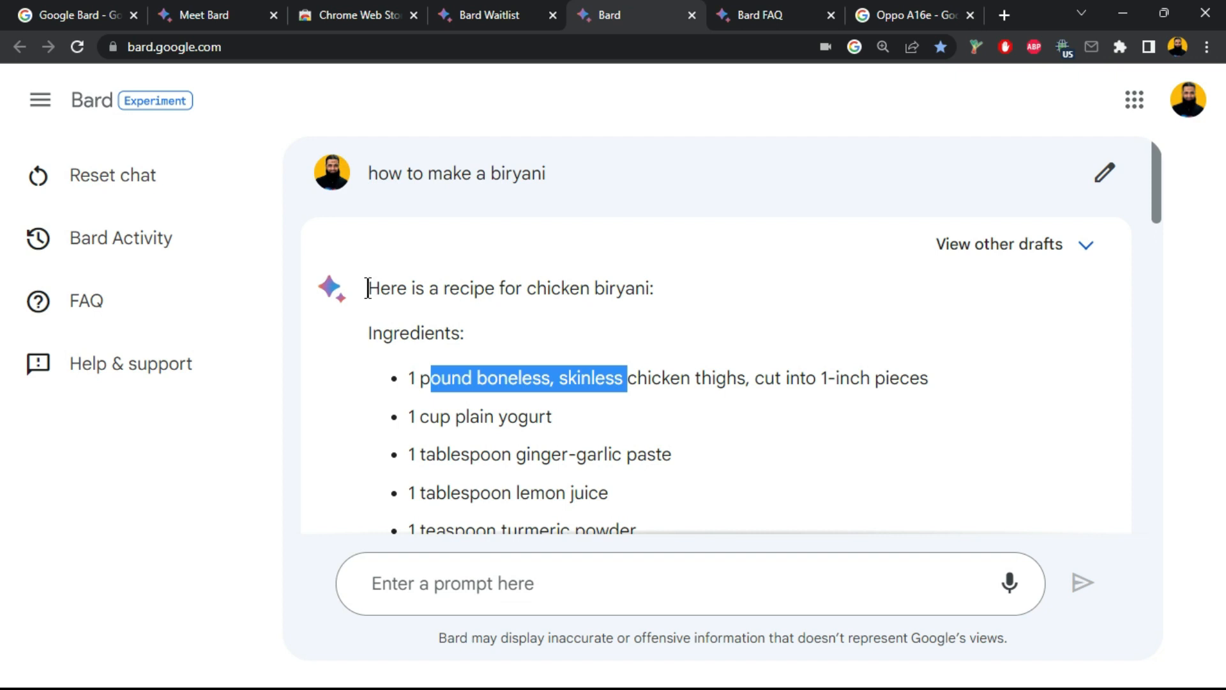
{"action": "left_click_drag", "start_coordinate": [368, 288], "coordinate": [629, 366]}
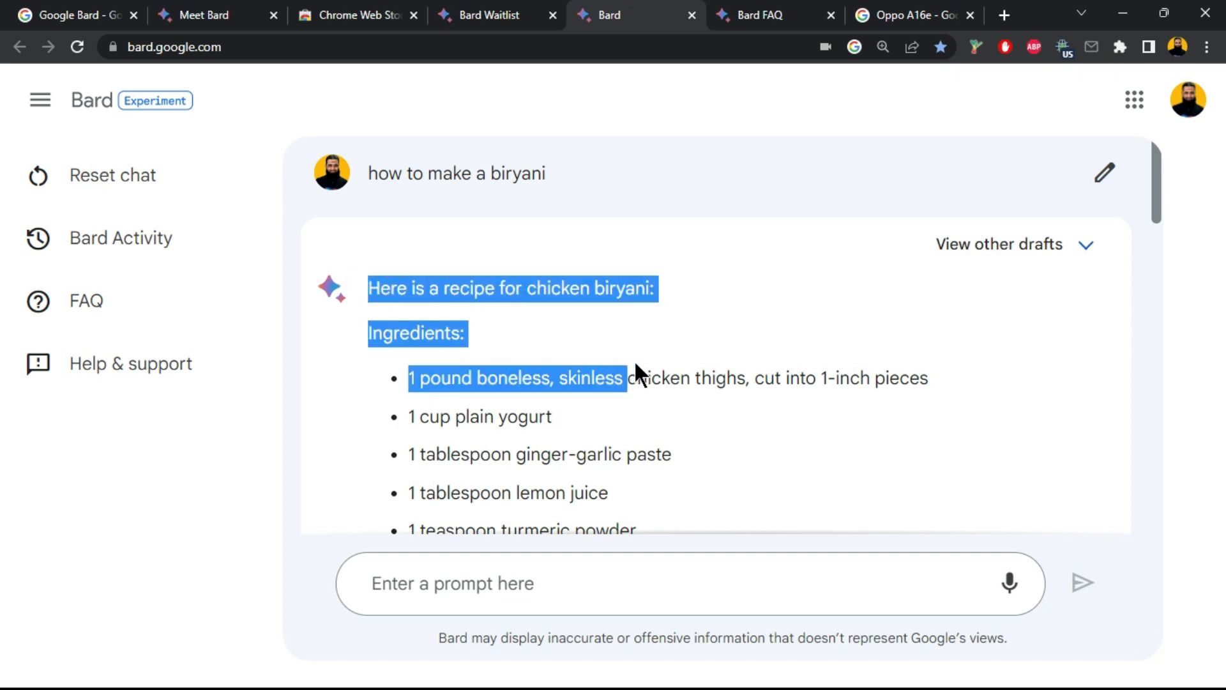
{"action": "left_click", "coordinate": [732, 327]}
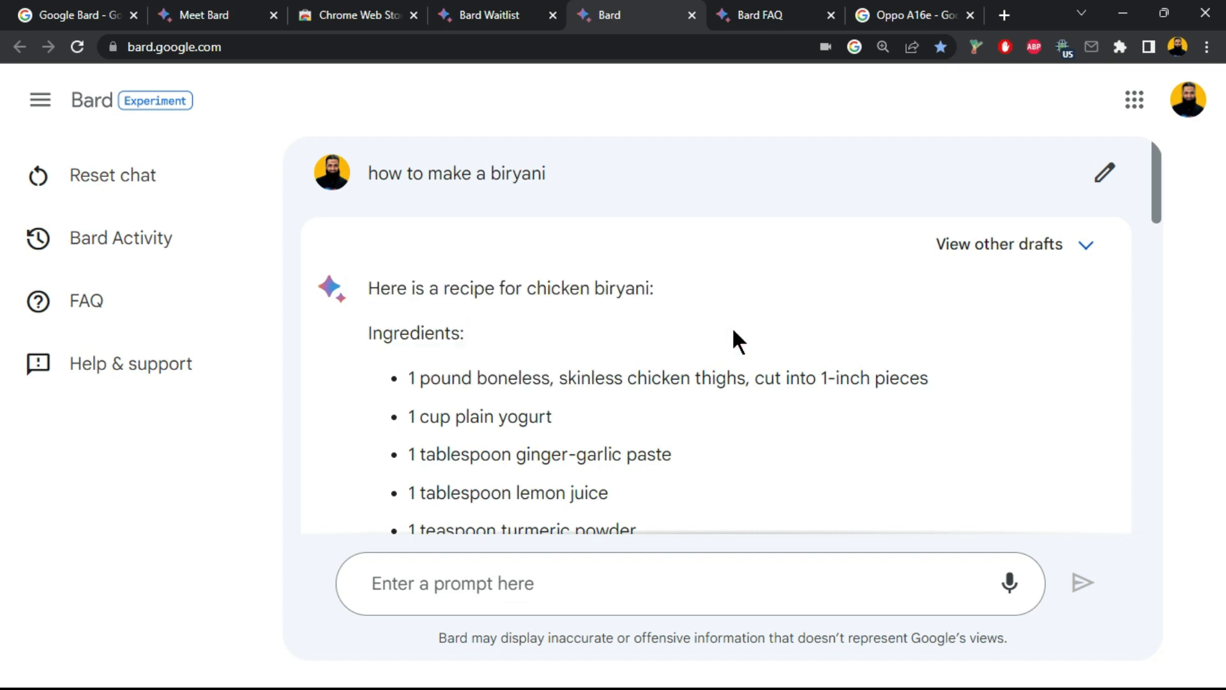